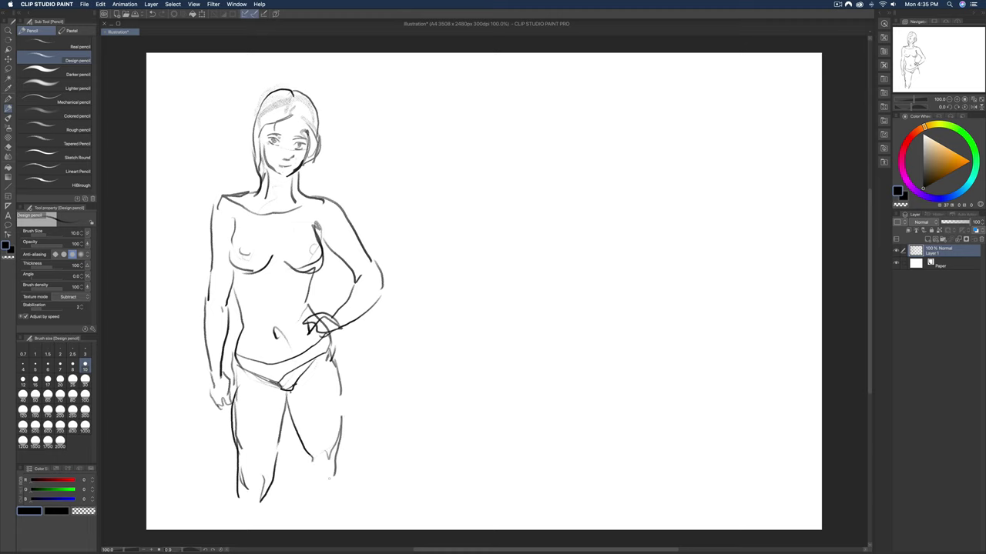
# Sketch the lower leg and outer thigh contours of the standing figure and strengthen the hairline beside her face.
pyautogui.moveTo(312, 462); pyautogui.dragTo(307, 507)
pyautogui.moveTo(337, 382); pyautogui.dragTo(343, 447)
pyautogui.moveTo(265, 149); pyautogui.dragTo(265, 175)
pyautogui.moveTo(274, 118); pyautogui.dragTo(262, 146)
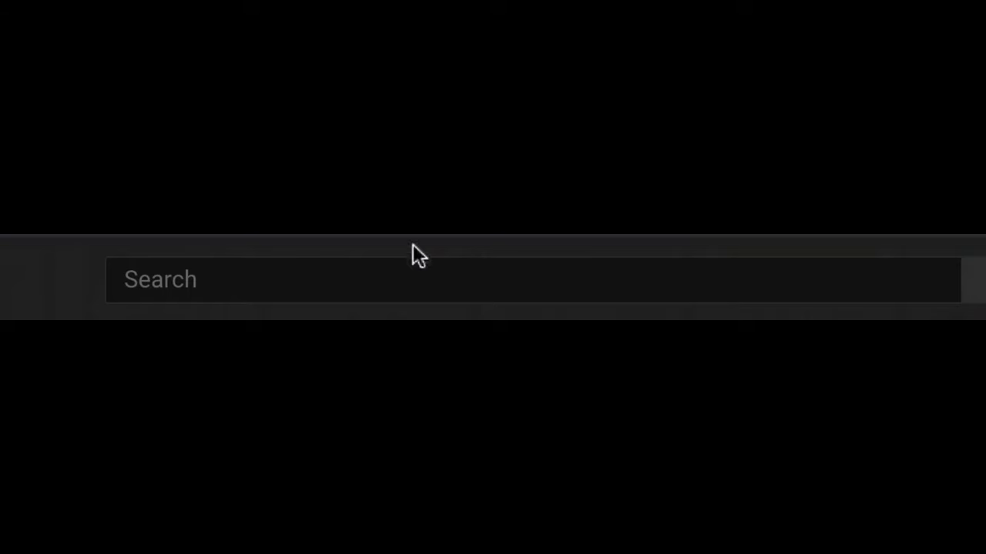
# Switch to the video site and search for "how to draw anatomy".
pyautogui.click(379, 275)
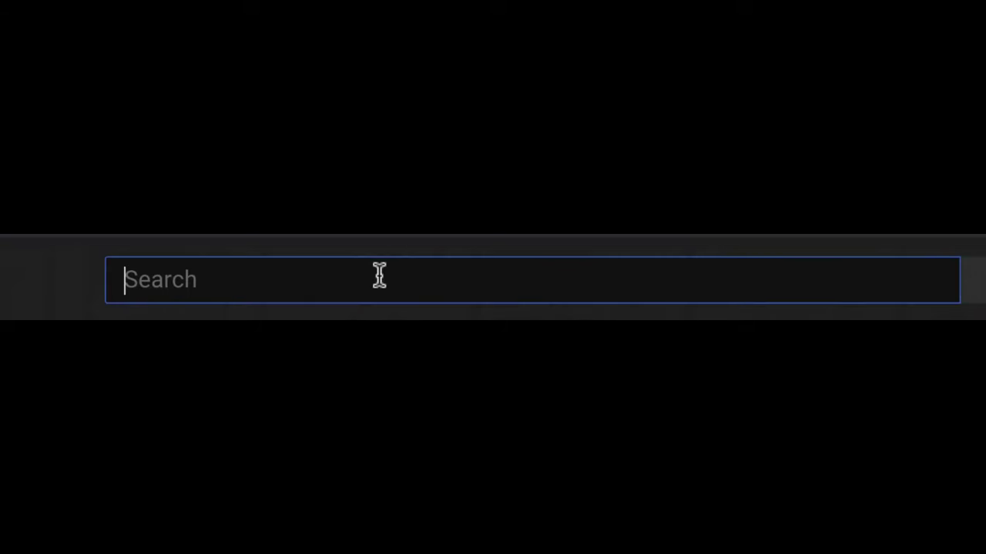
pyautogui.write('how to d')
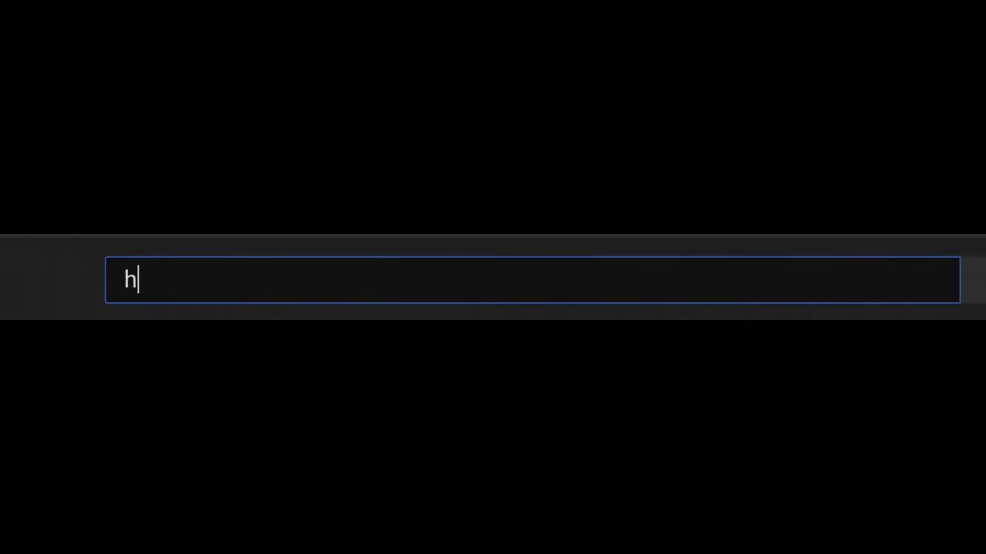
pyautogui.write('raw anatomy')
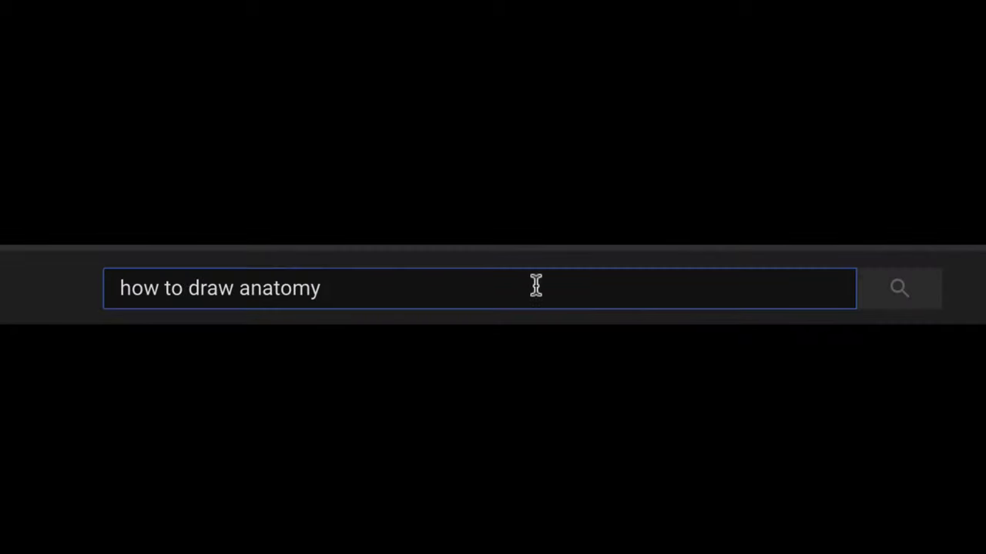
pyautogui.click(901, 290)
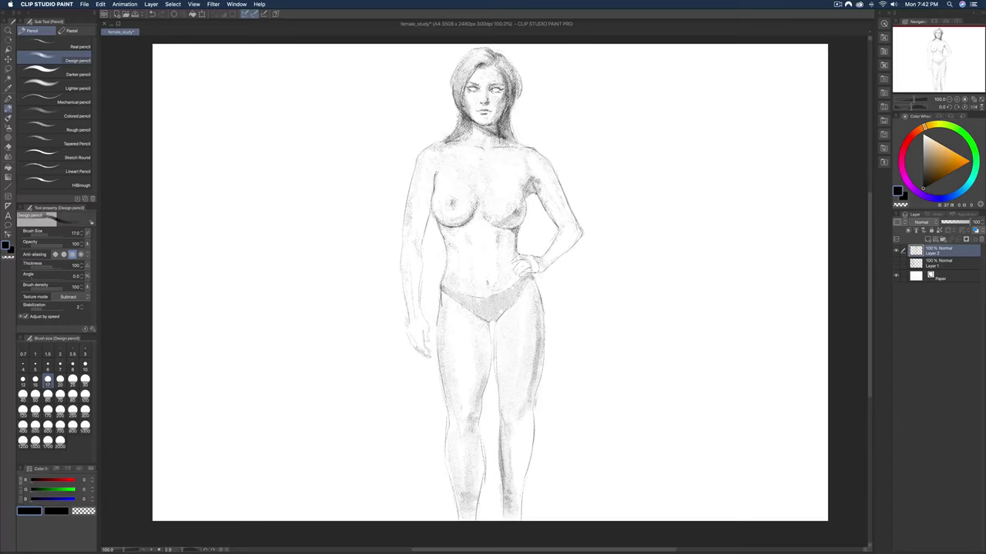
# Touch up the shaded figure's outer forearm with the Design pencil at size 10 and her waist at size 8.
pyautogui.click(73, 379)
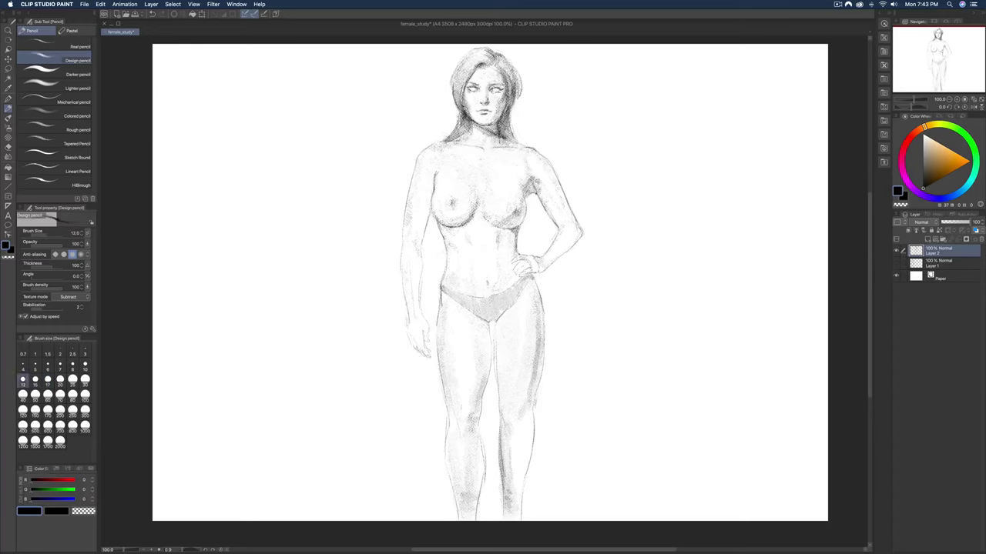
pyautogui.click(85, 364)
pyautogui.moveTo(405, 271); pyautogui.dragTo(403, 300)
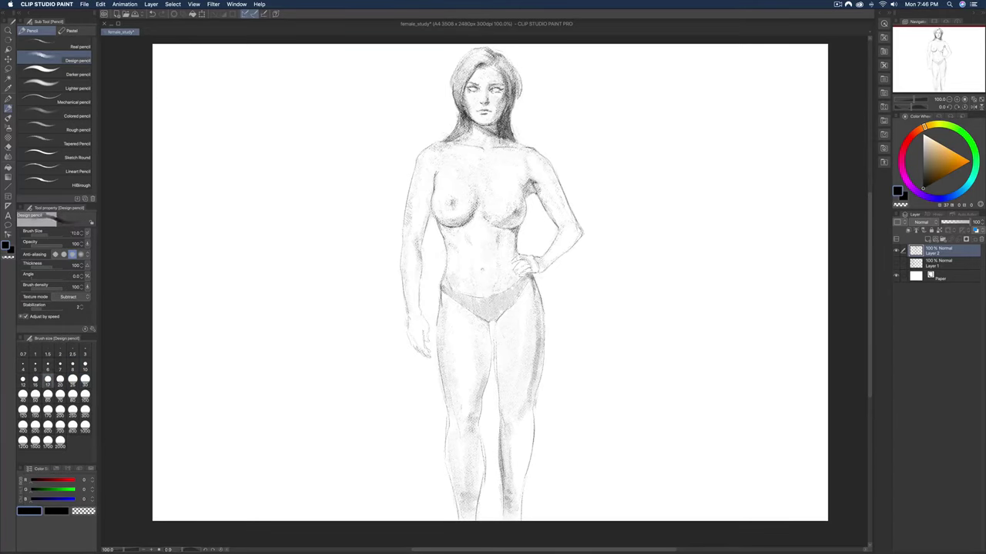
pyautogui.click(23, 395)
pyautogui.click(72, 364)
pyautogui.moveTo(527, 280); pyautogui.dragTo(485, 296)
pyautogui.click(60, 379)
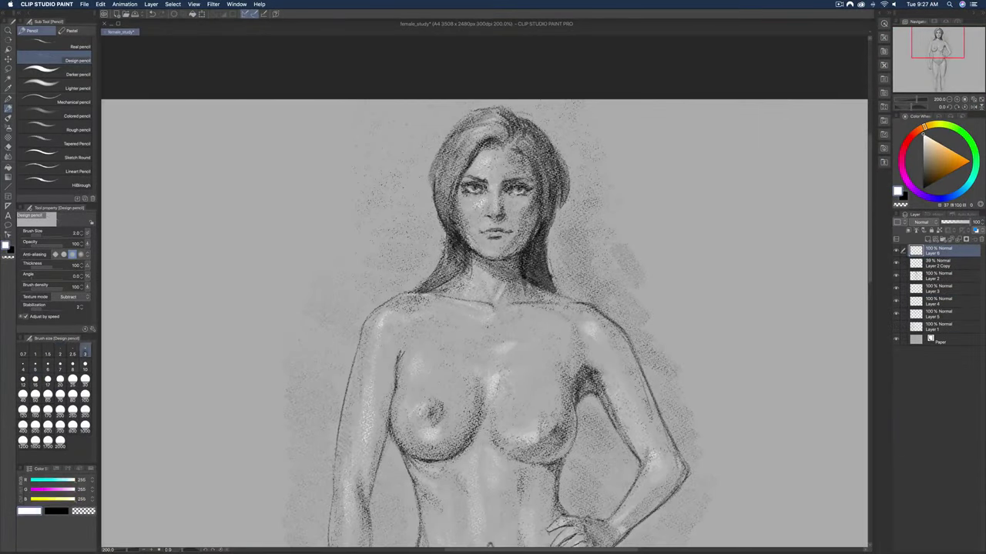
# Increase the brush size of the white Design pencil by several increments.
pyautogui.press(']')
pyautogui.press(']')
pyautogui.press(']')
pyautogui.press(']')
pyautogui.press(']')
pyautogui.press(']')
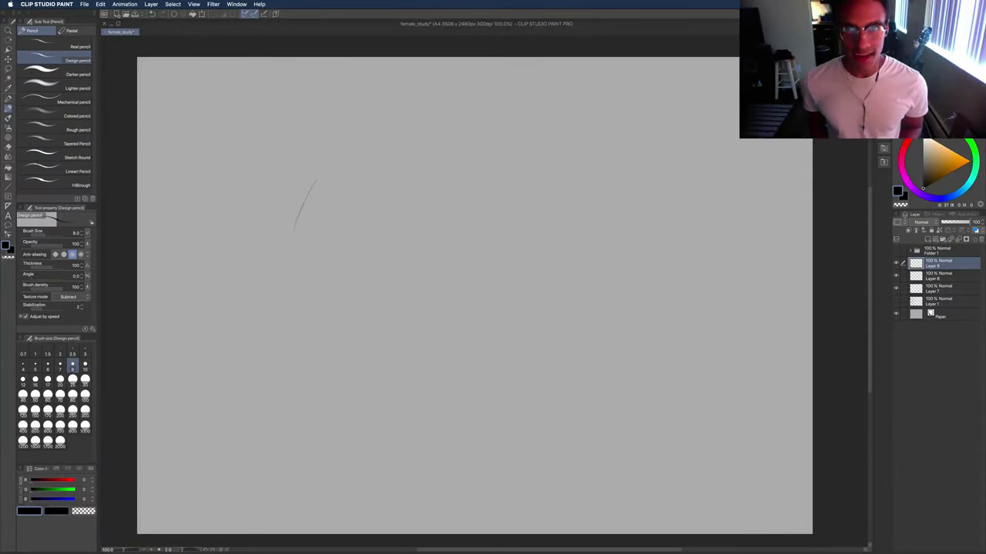
# Sketch the sides and rounded base of an egg-shaped ribcage on the blank grey canvas.
pyautogui.moveTo(296, 246); pyautogui.dragTo(311, 289)
pyautogui.moveTo(345, 334)
pyautogui.mouseDown()
pyautogui.moveTo(369, 339)
pyautogui.moveTo(416, 320)
pyautogui.moveTo(435, 273)
pyautogui.mouseUp()
pyautogui.moveTo(448, 217); pyautogui.dragTo(441, 245)
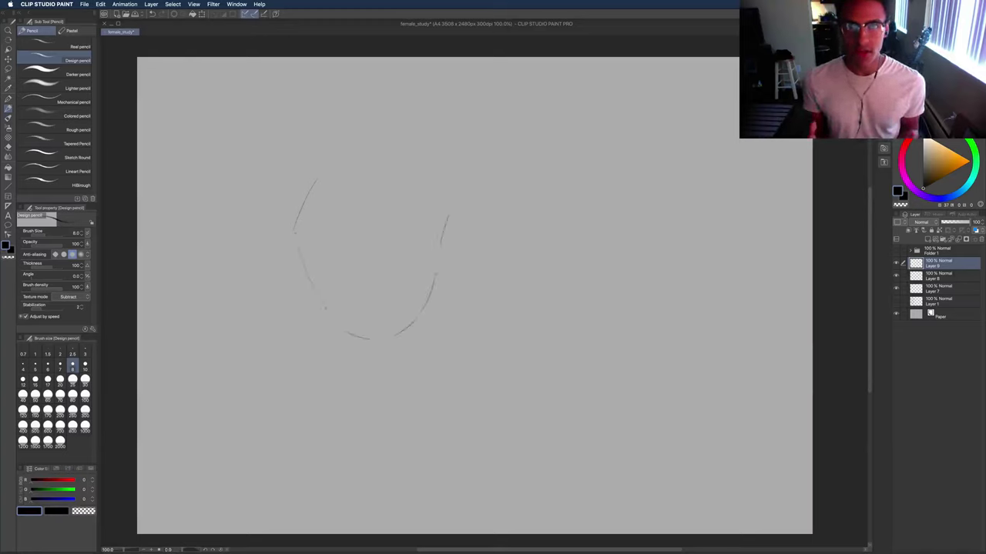
# Reduce the pencil to size 7 and add the shoulders, collar curve and neck above the ribcage.
pyautogui.press('[')
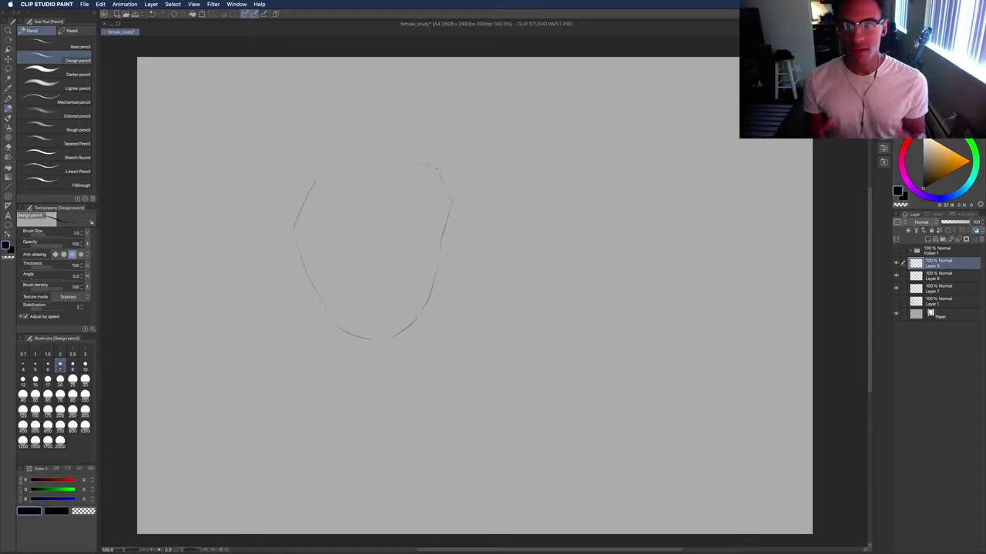
pyautogui.moveTo(416, 163); pyautogui.dragTo(453, 198)
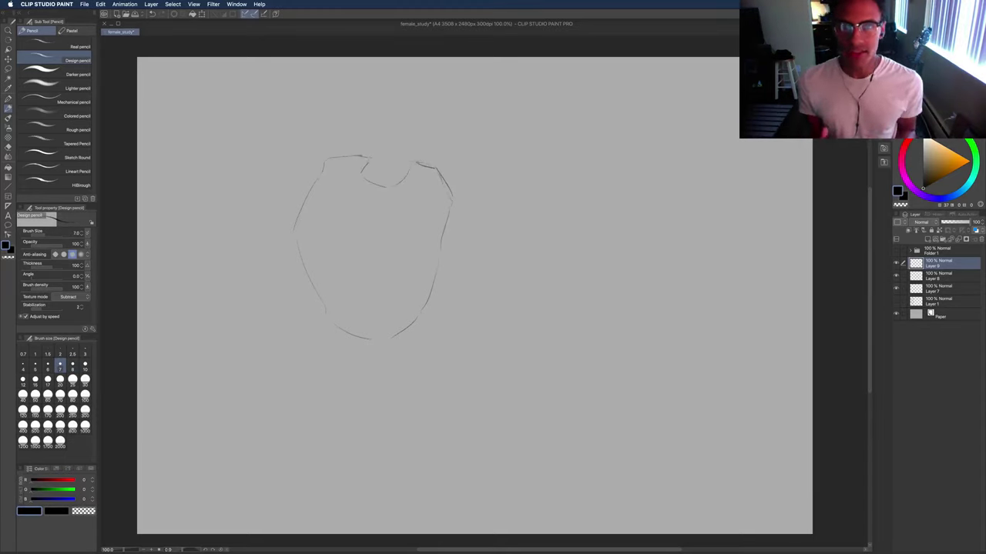
pyautogui.moveTo(412, 143); pyautogui.dragTo(409, 163)
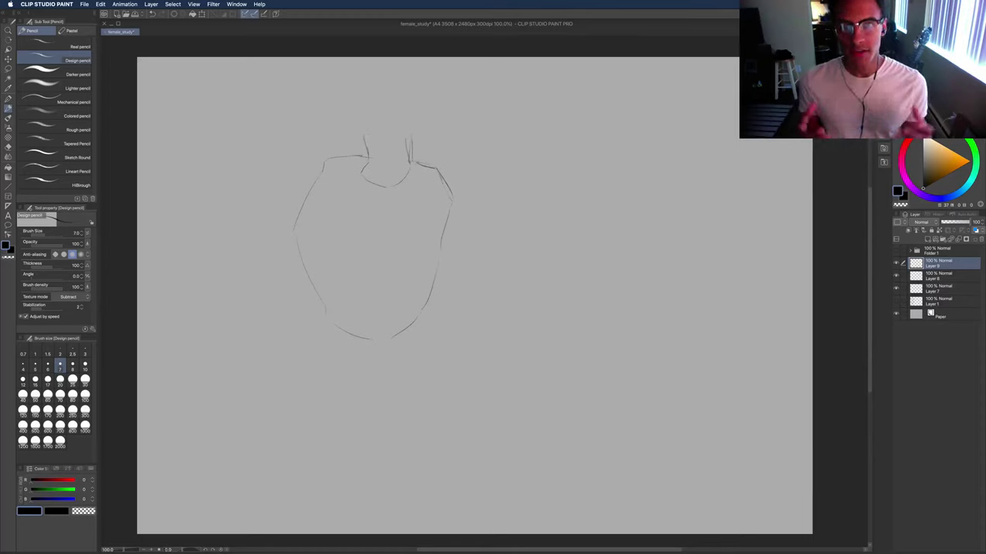
# Draw a curved centre line down the torso, then erase the ribcage's left side and redraw it slimmer.
pyautogui.moveTo(353, 248); pyautogui.dragTo(360, 326)
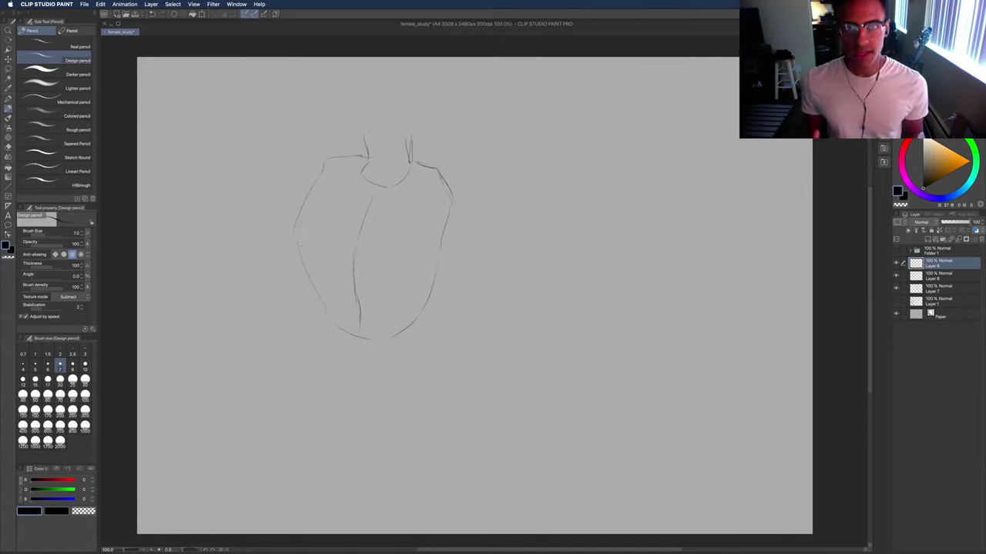
pyautogui.press('e')
pyautogui.moveTo(316, 177); pyautogui.dragTo(302, 214)
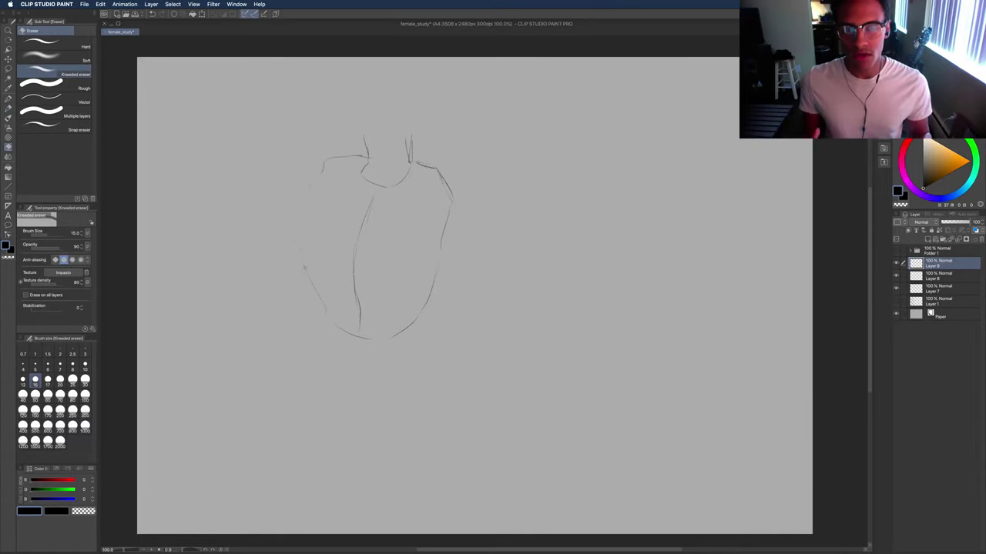
pyautogui.press('p')
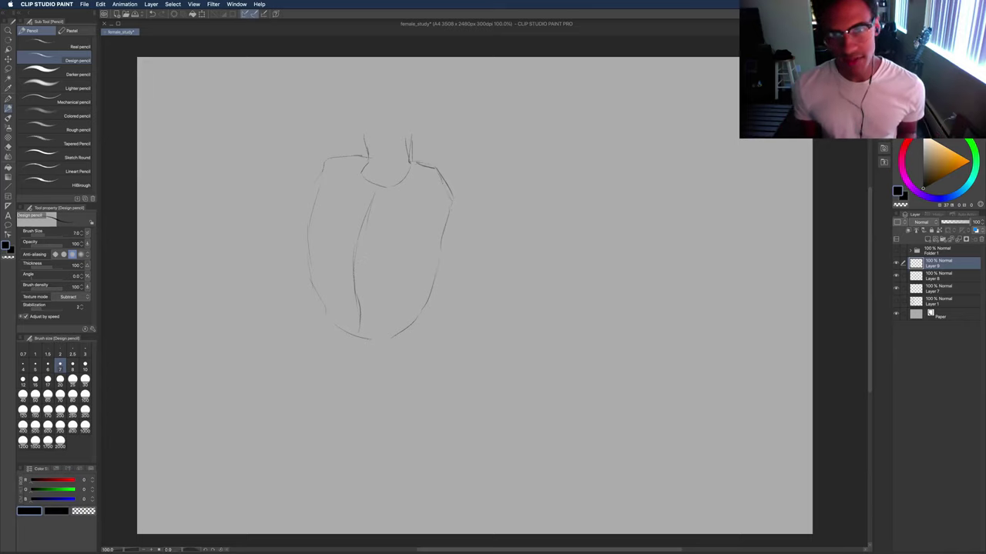
# Add the armpit contours at both shoulders and the inverted-V rib arch at the base of the ribcage.
pyautogui.moveTo(440, 175); pyautogui.dragTo(452, 198)
pyautogui.moveTo(433, 201); pyautogui.dragTo(431, 247)
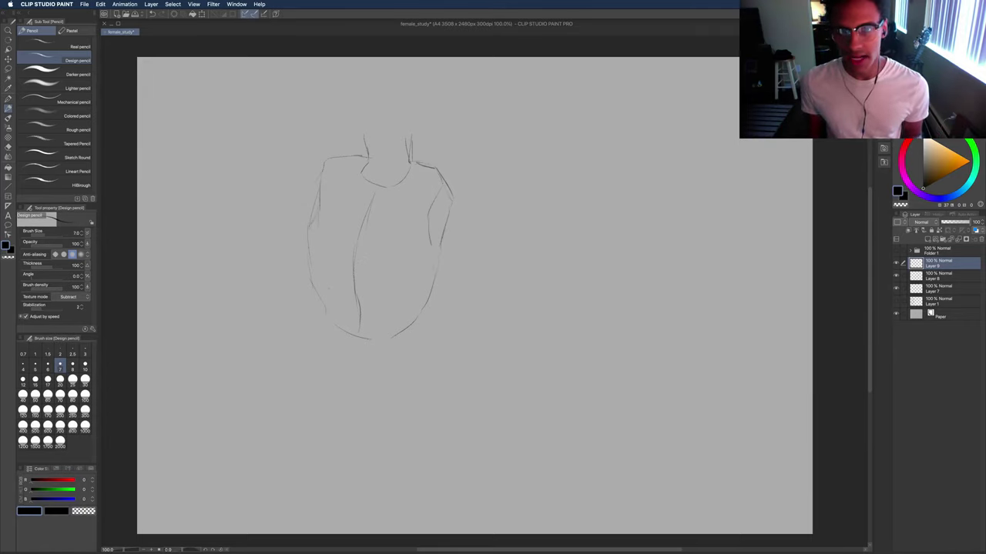
pyautogui.moveTo(346, 287)
pyautogui.mouseDown()
pyautogui.moveTo(329, 311)
pyautogui.moveTo(394, 316)
pyautogui.mouseUp()
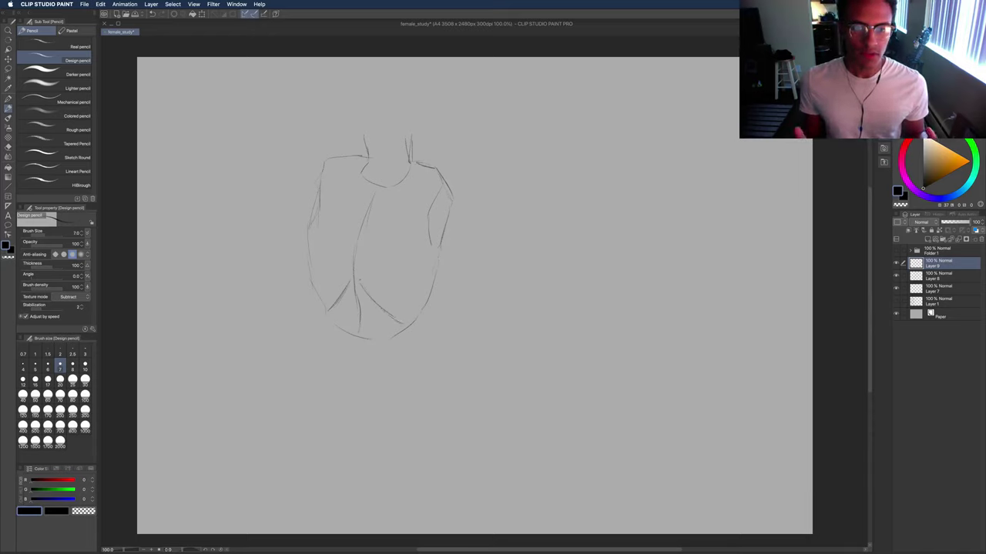
pyautogui.moveTo(323, 308); pyautogui.dragTo(335, 321)
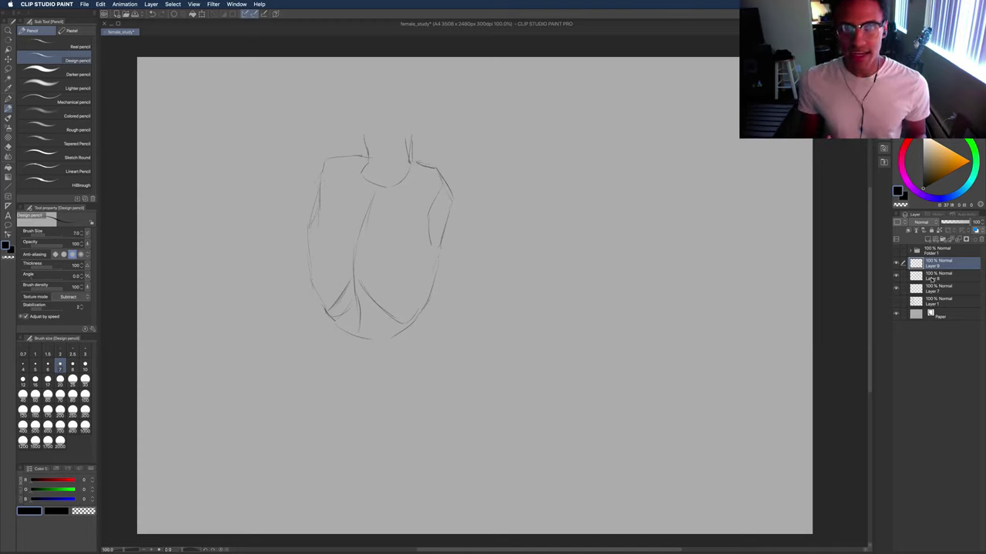
# Move Layer 8 above Layer 9 and sketch the lower and outer contours of both breasts over the ribcage.
pyautogui.moveTo(932, 280); pyautogui.dragTo(936, 263)
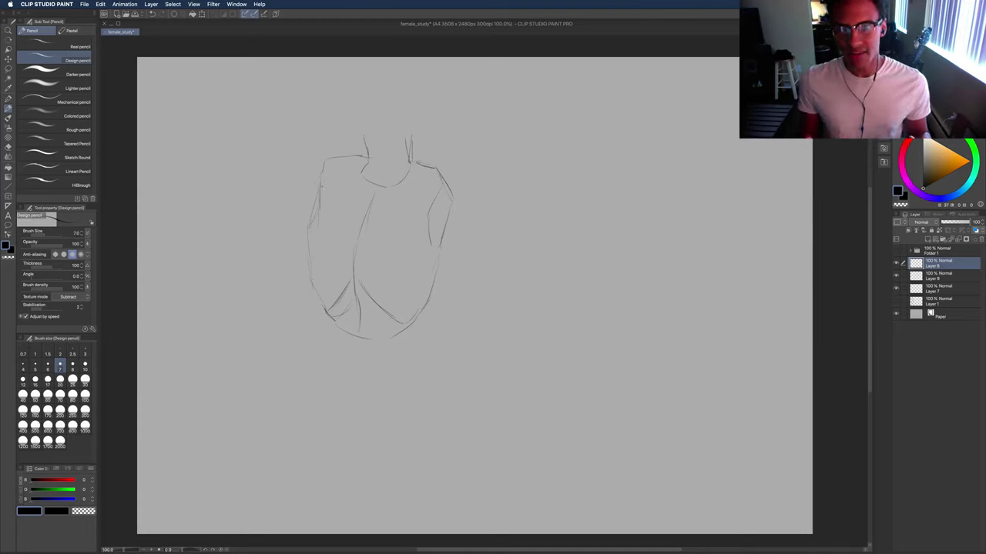
pyautogui.moveTo(307, 193)
pyautogui.mouseDown()
pyautogui.moveTo(297, 231)
pyautogui.moveTo(320, 248)
pyautogui.moveTo(400, 262)
pyautogui.mouseUp()
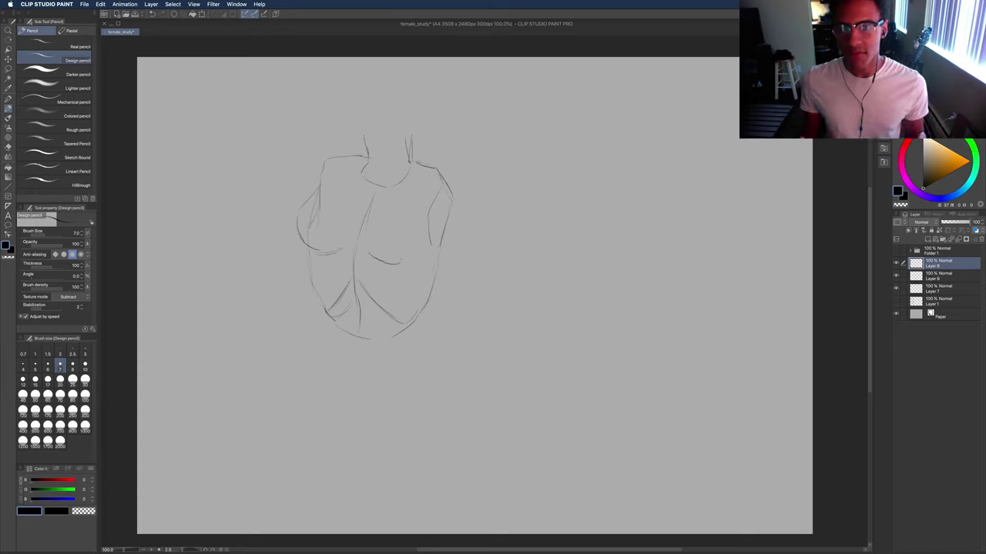
pyautogui.moveTo(428, 224); pyautogui.dragTo(400, 264)
pyautogui.press('super+z')
pyautogui.moveTo(429, 223)
pyautogui.mouseDown()
pyautogui.moveTo(399, 265)
pyautogui.moveTo(407, 261)
pyautogui.mouseUp()
pyautogui.press('super+z')
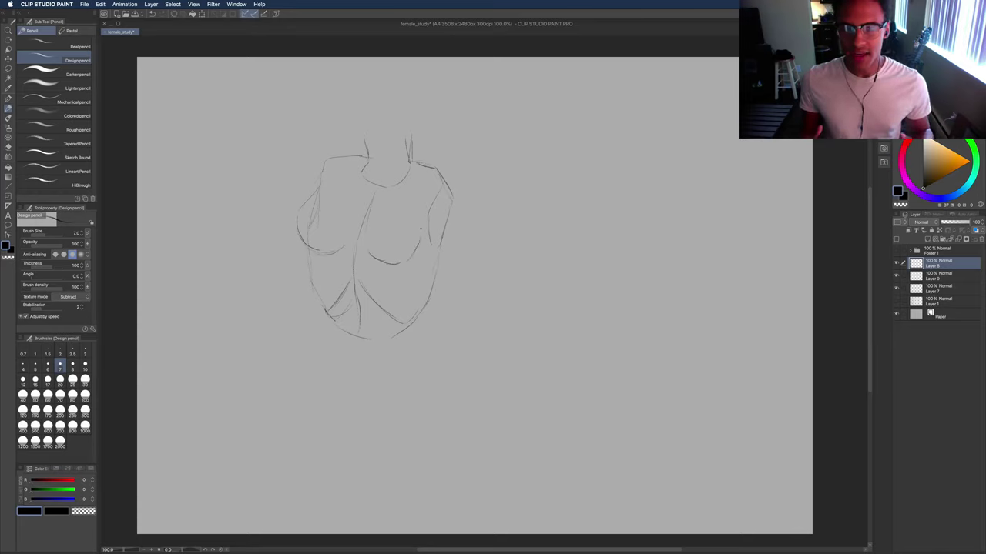
pyautogui.moveTo(418, 215); pyautogui.dragTo(418, 245)
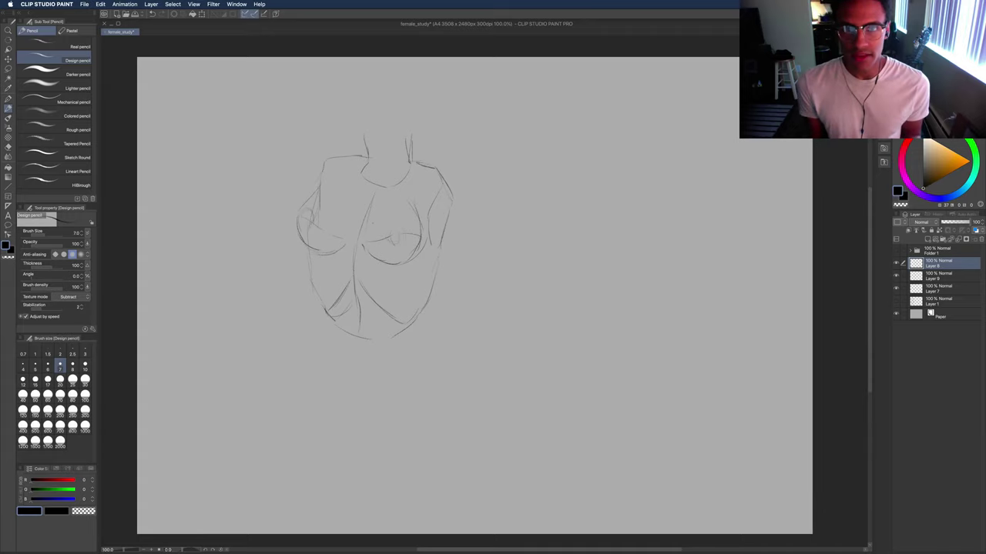
# Flip the canvas view horizontally and round out both breast forms with upper contour lines.
pyautogui.press('h')
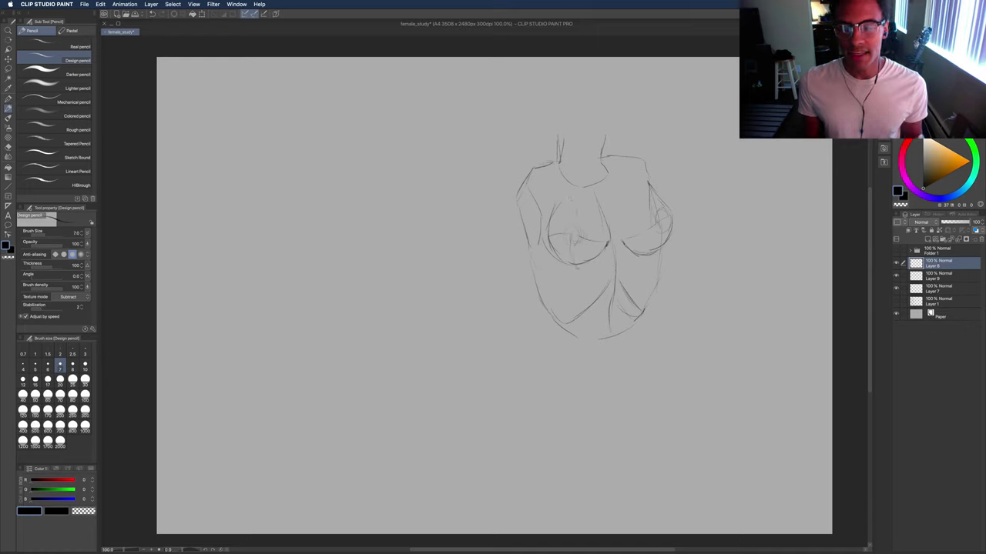
pyautogui.moveTo(574, 202); pyautogui.dragTo(623, 235)
pyautogui.press('e')
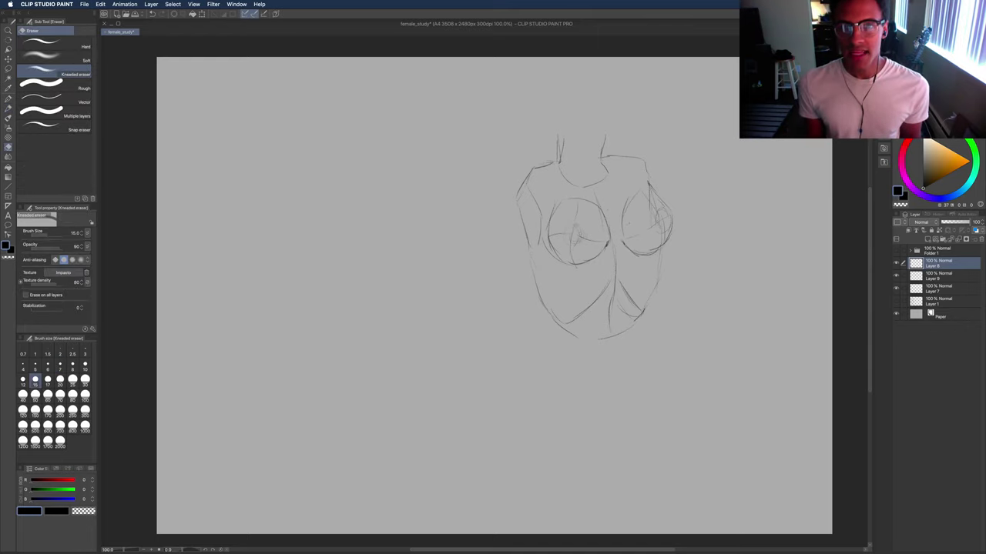
pyautogui.press('p')
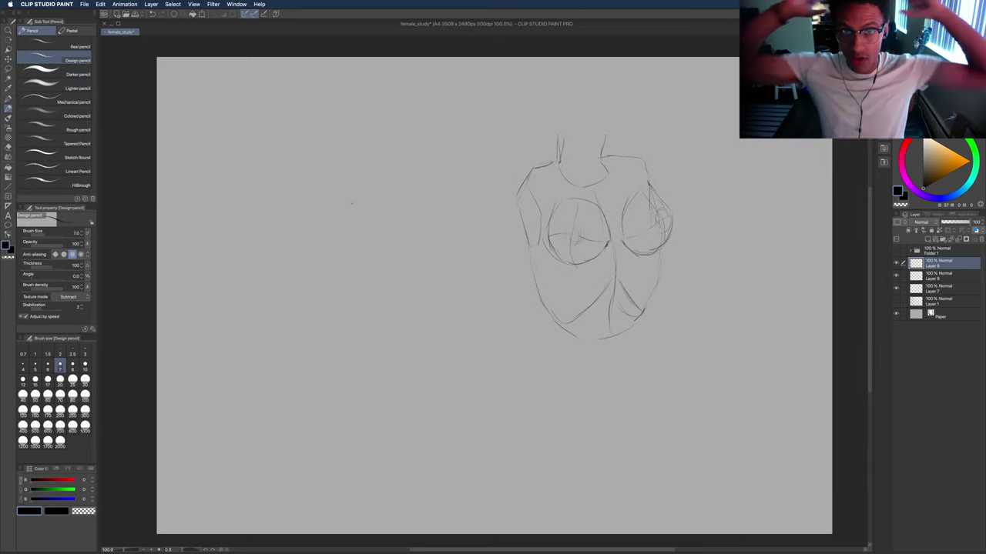
# Sketch a second torso beside the first with its sides, rib arch, waist lines and vertical centre line.
pyautogui.moveTo(299, 161); pyautogui.dragTo(322, 137)
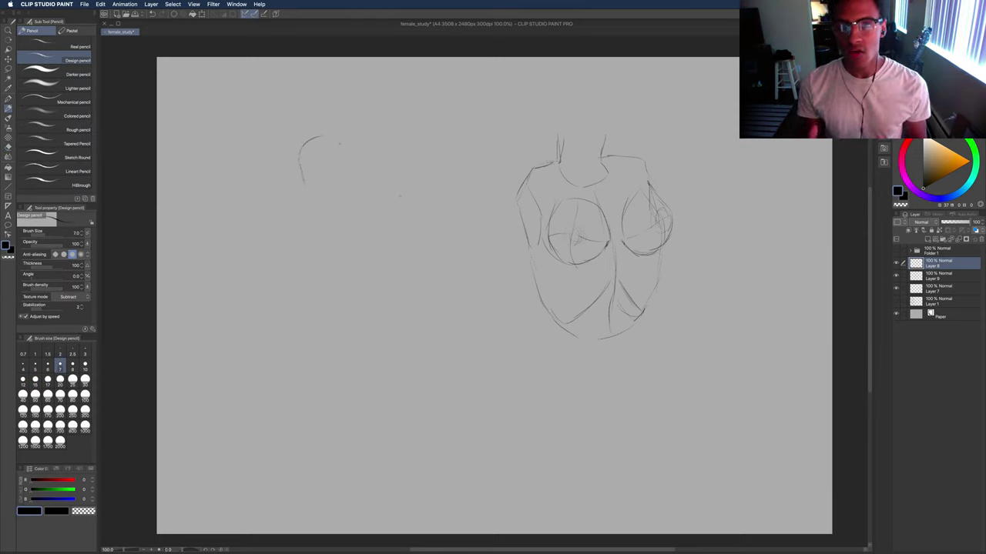
pyautogui.moveTo(304, 185)
pyautogui.mouseDown()
pyautogui.moveTo(305, 235)
pyautogui.moveTo(327, 276)
pyautogui.mouseUp()
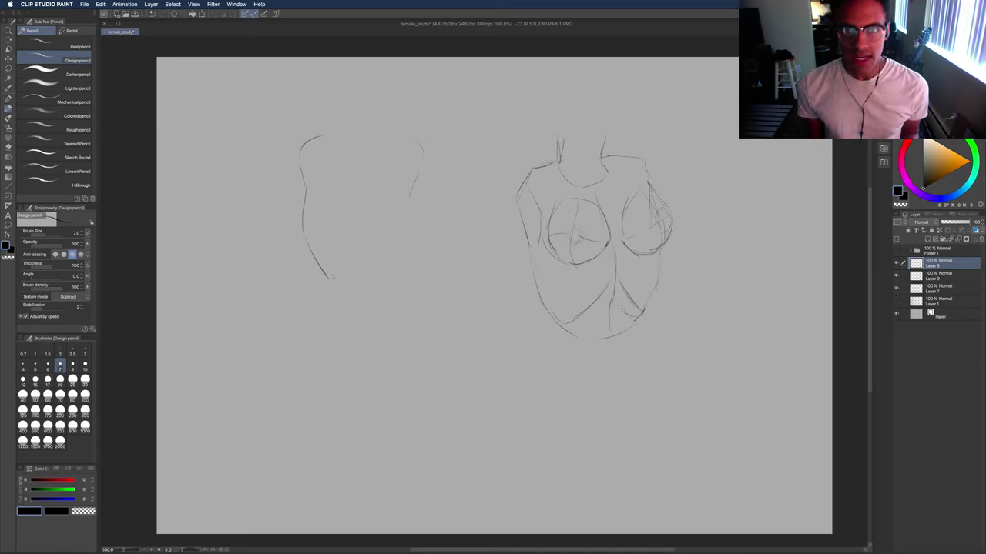
pyautogui.moveTo(406, 237); pyautogui.dragTo(391, 262)
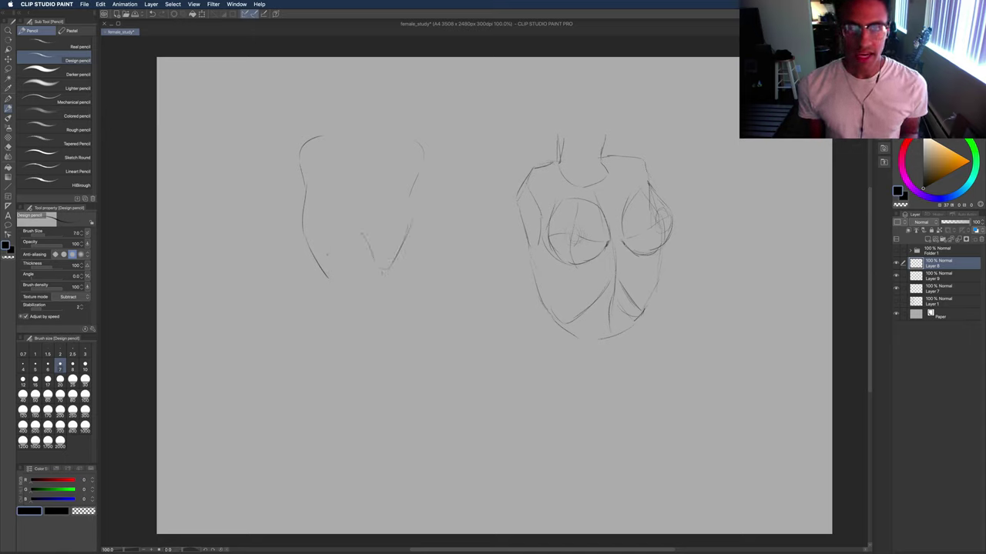
pyautogui.moveTo(310, 248); pyautogui.dragTo(314, 299)
pyautogui.moveTo(409, 256); pyautogui.dragTo(413, 291)
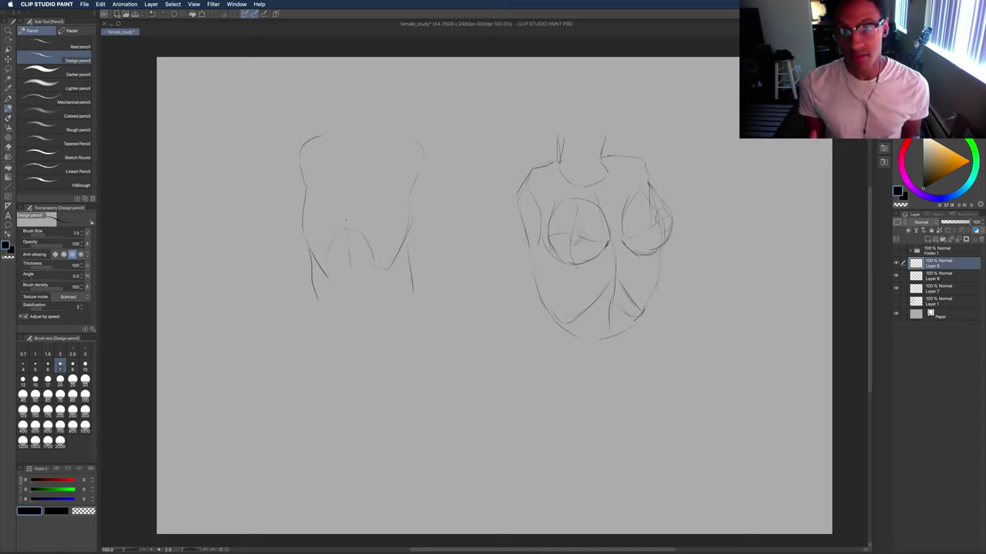
pyautogui.moveTo(348, 154); pyautogui.dragTo(347, 217)
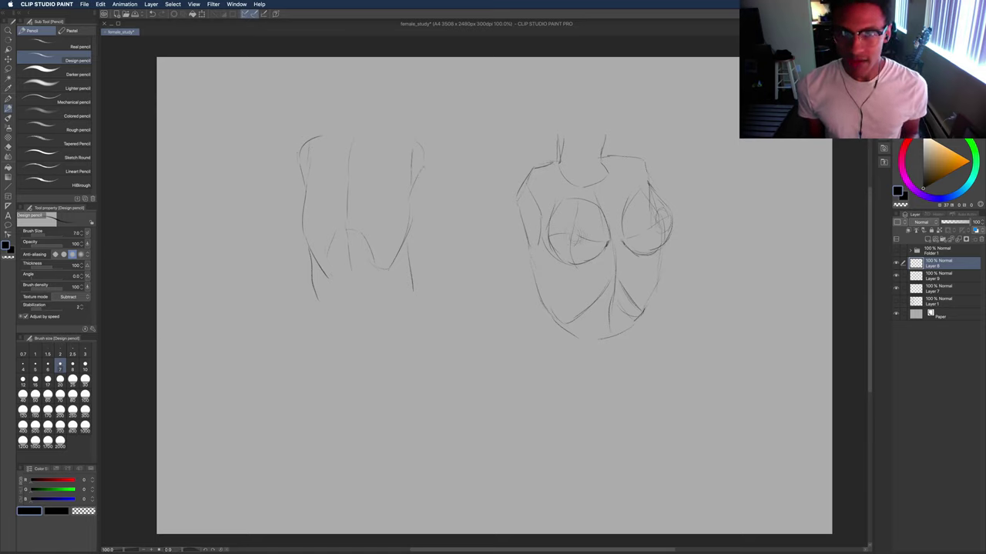
# Add raised upper arms and rounded shoulders to both sides of the second torso.
pyautogui.moveTo(439, 142); pyautogui.dragTo(423, 166)
pyautogui.moveTo(304, 111)
pyautogui.mouseDown()
pyautogui.moveTo(323, 129)
pyautogui.moveTo(297, 158)
pyautogui.mouseUp()
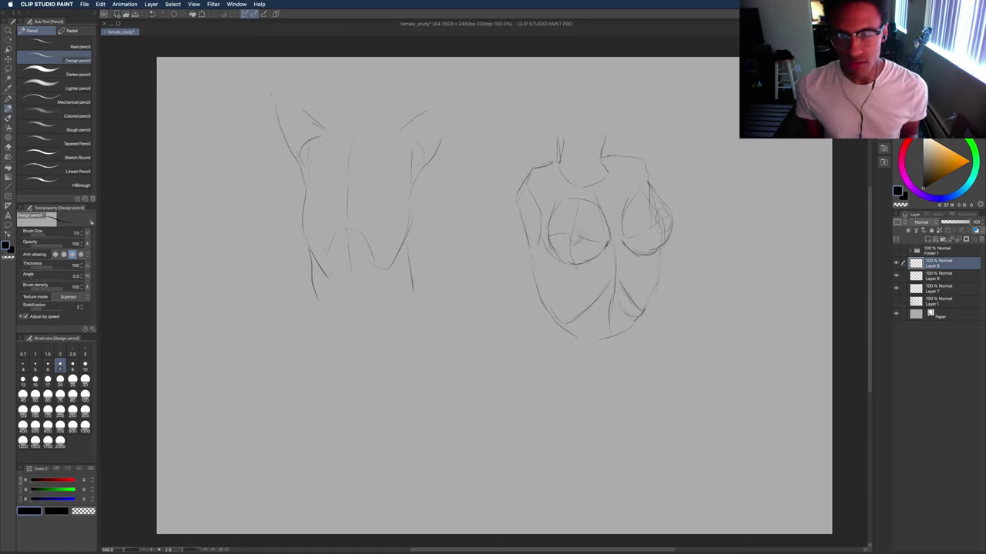
pyautogui.moveTo(436, 105); pyautogui.dragTo(452, 126)
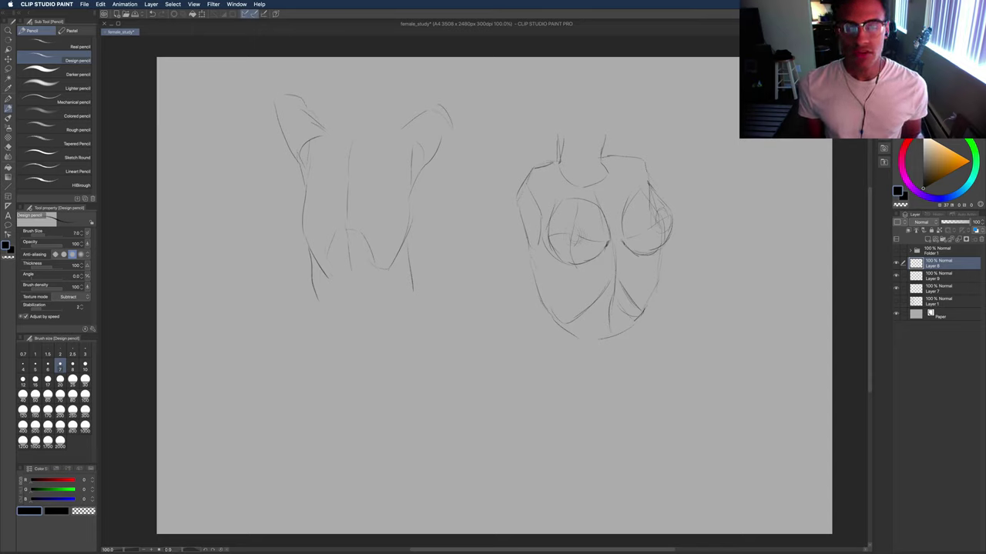
# Sketch the breast contours on the second torso, following the stretch of the raised arms.
pyautogui.moveTo(301, 185)
pyautogui.mouseDown()
pyautogui.moveTo(306, 201)
pyautogui.moveTo(325, 203)
pyautogui.mouseUp()
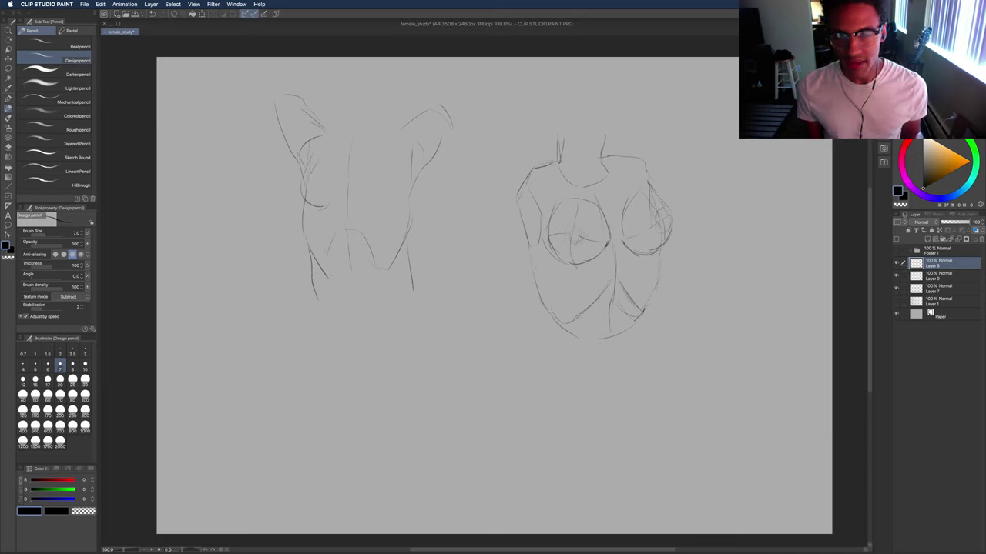
pyautogui.moveTo(410, 160); pyautogui.dragTo(401, 182)
pyautogui.moveTo(410, 191); pyautogui.dragTo(396, 208)
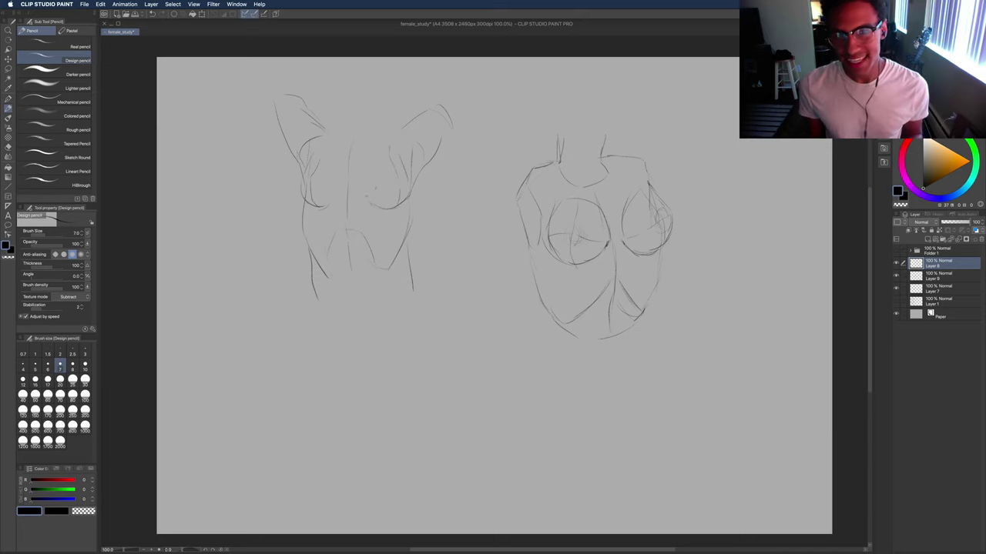
# Complete both breast forms on the raised-arm torso with inner and upper contours and small nipple marks.
pyautogui.moveTo(381, 149); pyautogui.dragTo(365, 193)
pyautogui.moveTo(312, 156)
pyautogui.mouseDown()
pyautogui.moveTo(298, 183)
pyautogui.moveTo(299, 205)
pyautogui.moveTo(312, 207)
pyautogui.mouseUp()
pyautogui.press('super+z')
pyautogui.moveTo(326, 208); pyautogui.dragTo(346, 183)
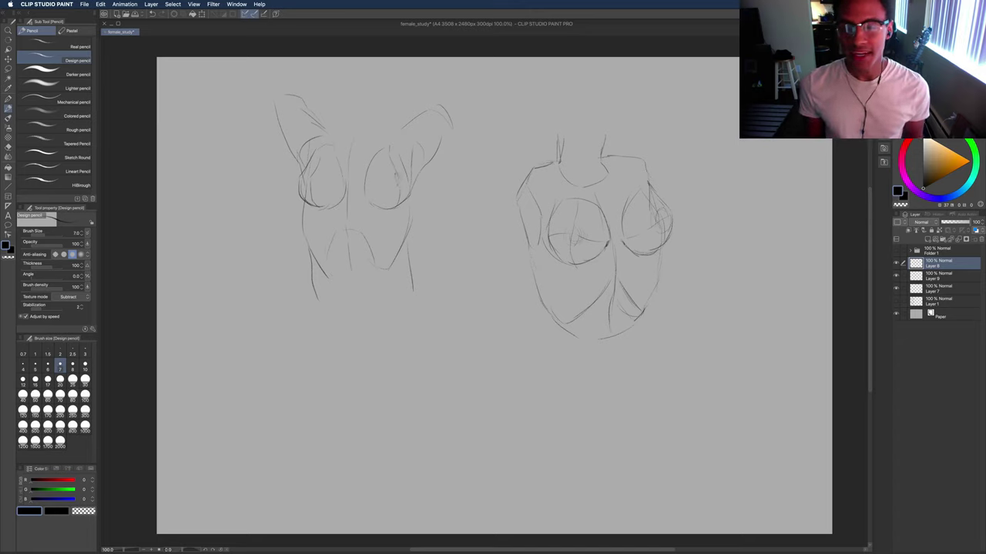
pyautogui.moveTo(313, 171); pyautogui.dragTo(307, 187)
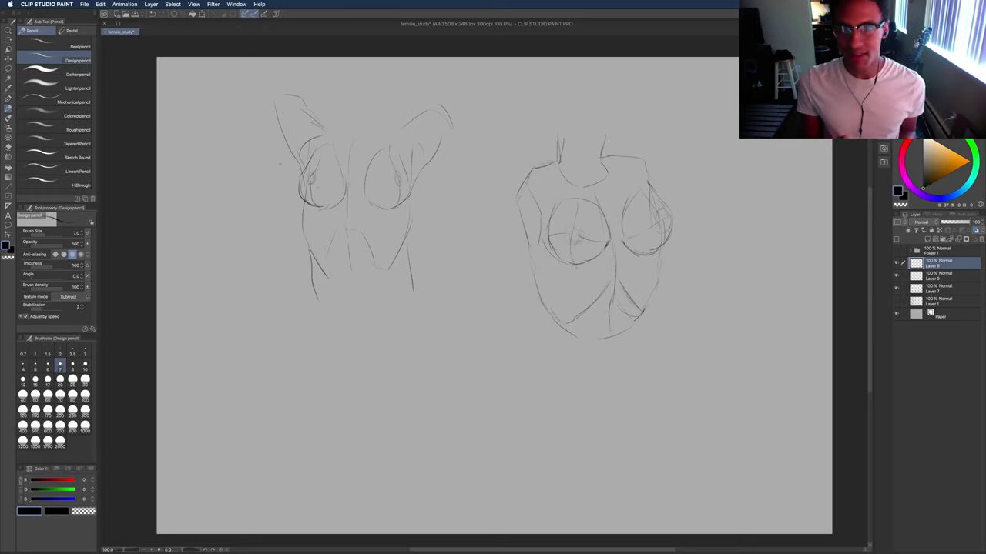
# Draw an upward, outward-pointing arrow beside each raised arm to show the direction of the stretch.
pyautogui.moveTo(279, 161); pyautogui.dragTo(256, 131)
pyautogui.moveTo(254, 143); pyautogui.dragTo(265, 137)
pyautogui.moveTo(436, 175)
pyautogui.mouseDown()
pyautogui.moveTo(457, 143)
pyautogui.moveTo(457, 152)
pyautogui.mouseUp()
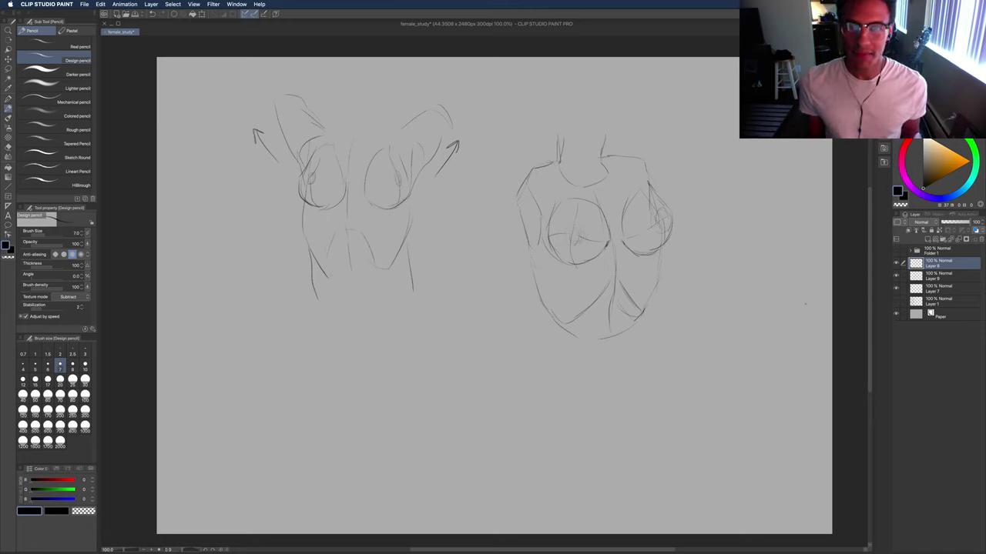
# On a new layer with the earlier sketches hidden, outline a slightly turned torso from shoulders to hips.
pyautogui.moveTo(898, 263); pyautogui.dragTo(898, 289)
pyautogui.click(908, 230)
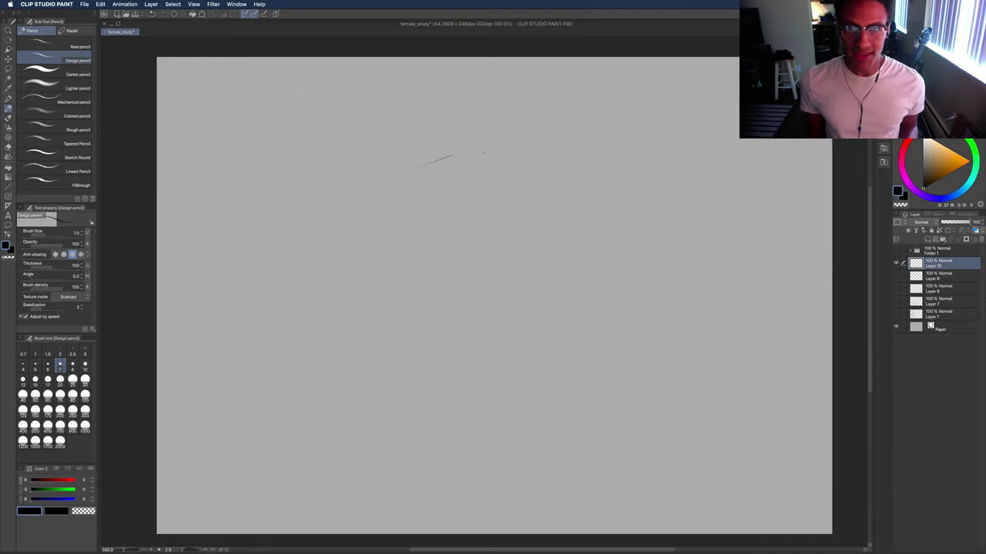
pyautogui.moveTo(495, 155); pyautogui.dragTo(511, 156)
pyautogui.moveTo(412, 181)
pyautogui.mouseDown()
pyautogui.moveTo(423, 233)
pyautogui.moveTo(441, 249)
pyautogui.moveTo(416, 287)
pyautogui.moveTo(476, 328)
pyautogui.moveTo(510, 312)
pyautogui.mouseUp()
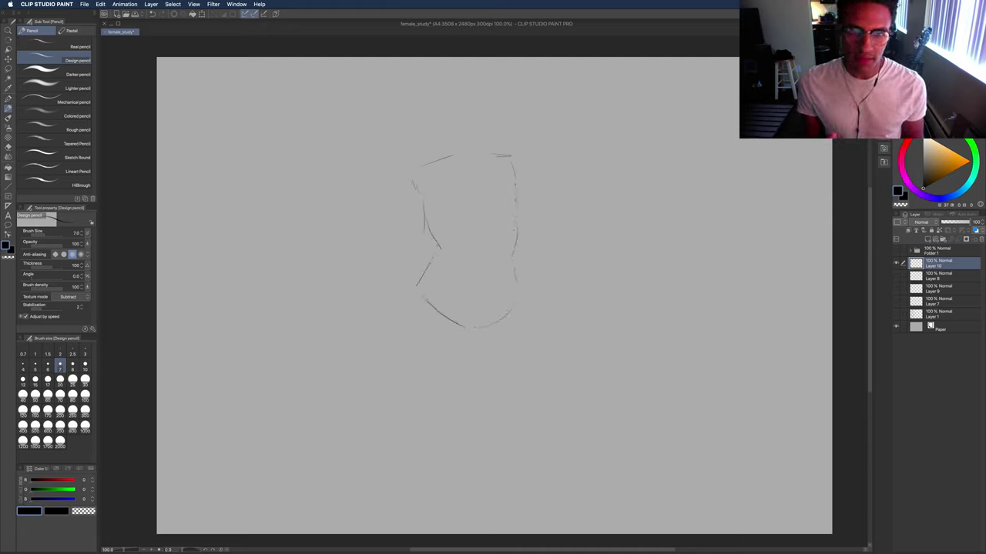
pyautogui.moveTo(518, 185); pyautogui.dragTo(508, 260)
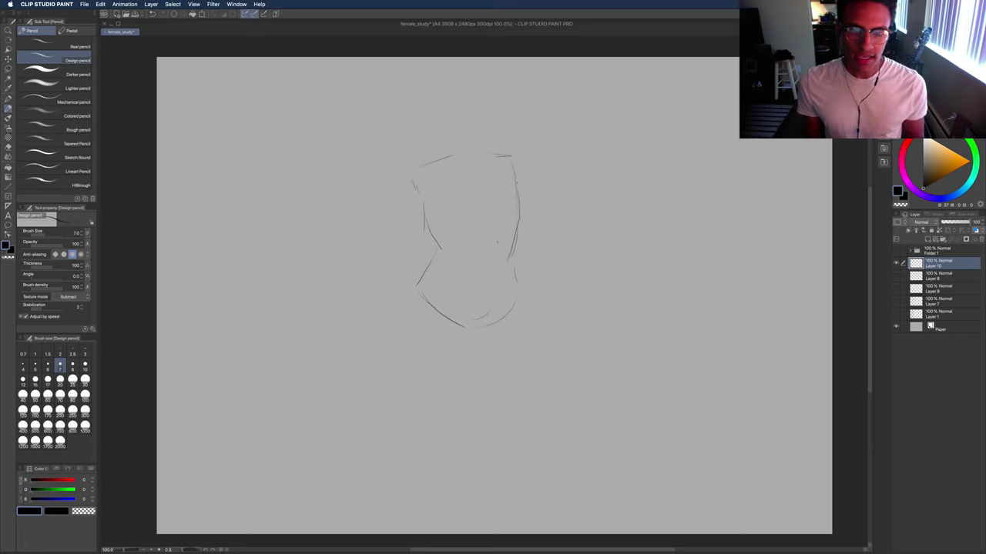
# Sketch both breasts on the turned torso, the far one overlapping the ribcage edge, and add armpit folds.
pyautogui.moveTo(516, 178)
pyautogui.mouseDown()
pyautogui.moveTo(517, 231)
pyautogui.moveTo(529, 224)
pyautogui.mouseUp()
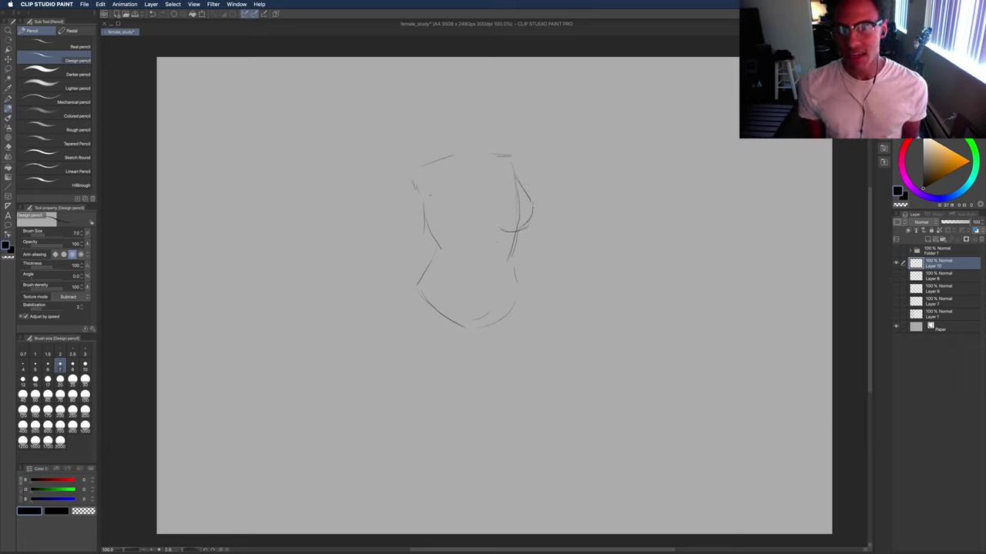
pyautogui.moveTo(434, 198)
pyautogui.mouseDown()
pyautogui.moveTo(436, 231)
pyautogui.moveTo(472, 225)
pyautogui.mouseUp()
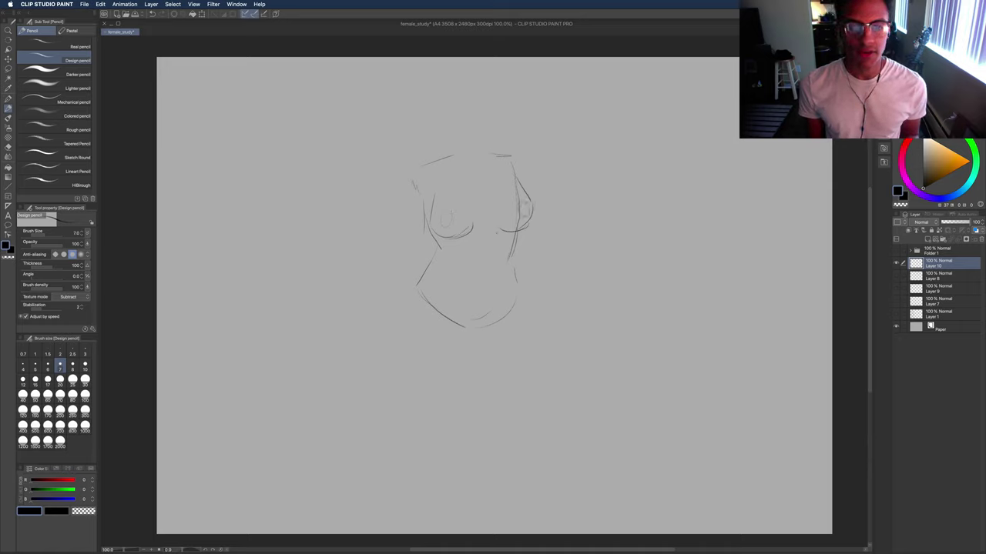
pyautogui.moveTo(518, 232)
pyautogui.mouseDown()
pyautogui.moveTo(501, 235)
pyautogui.moveTo(495, 224)
pyautogui.mouseUp()
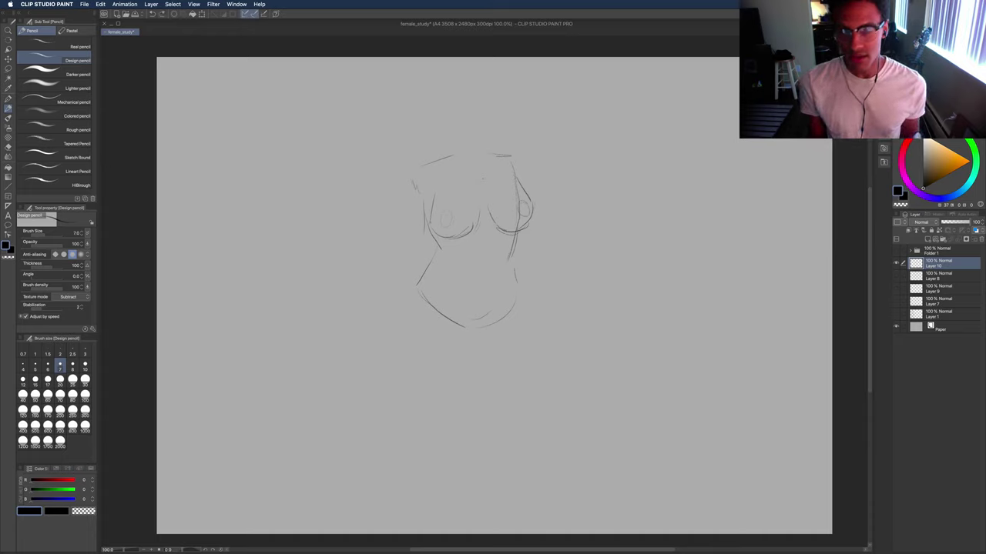
pyautogui.moveTo(420, 185); pyautogui.dragTo(432, 197)
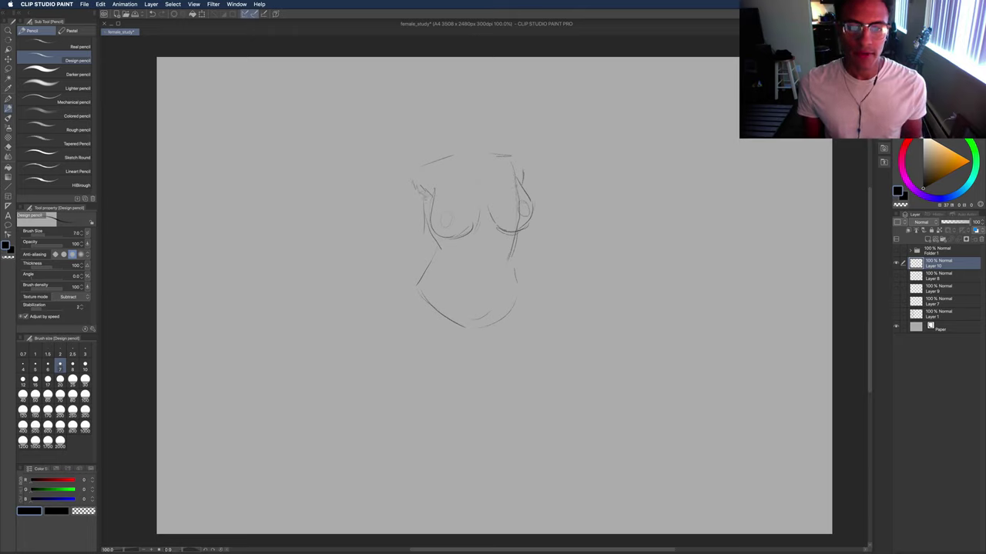
# Add a cylindrical neck and a curved centre line down the front of the turned torso.
pyautogui.moveTo(457, 140); pyautogui.dragTo(458, 162)
pyautogui.moveTo(485, 131); pyautogui.dragTo(488, 159)
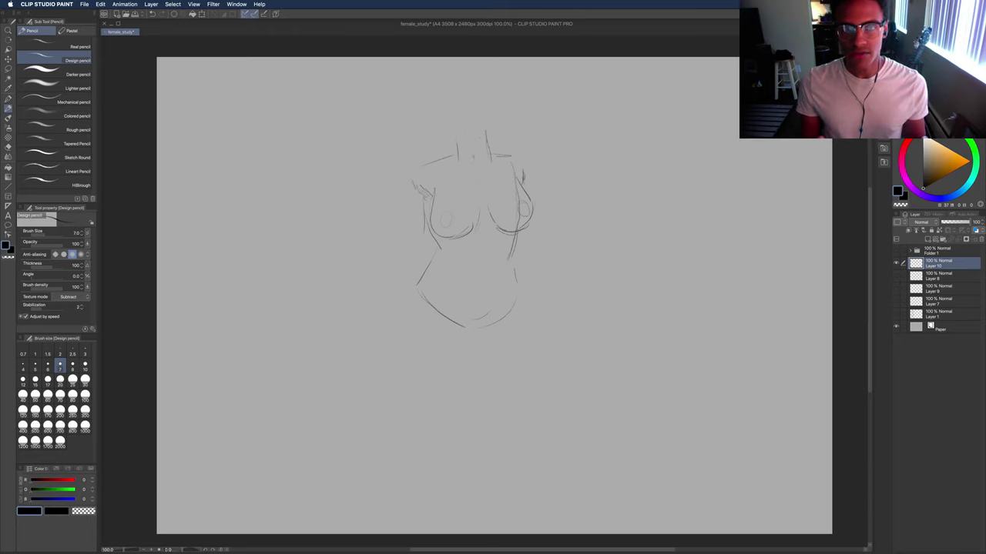
pyautogui.moveTo(484, 217); pyautogui.dragTo(485, 275)
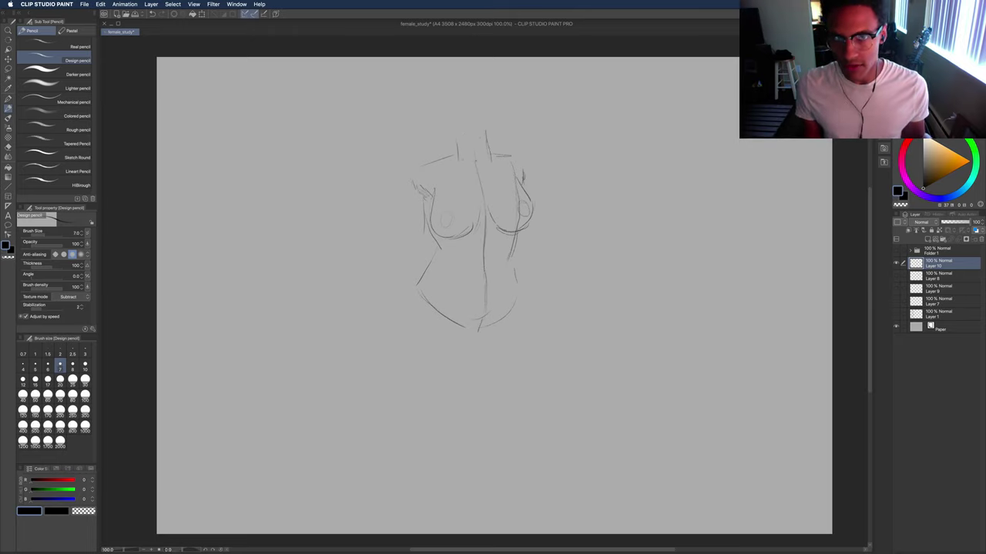
pyautogui.moveTo(474, 163)
pyautogui.mouseDown()
pyautogui.moveTo(494, 158)
pyautogui.moveTo(485, 131)
pyautogui.mouseUp()
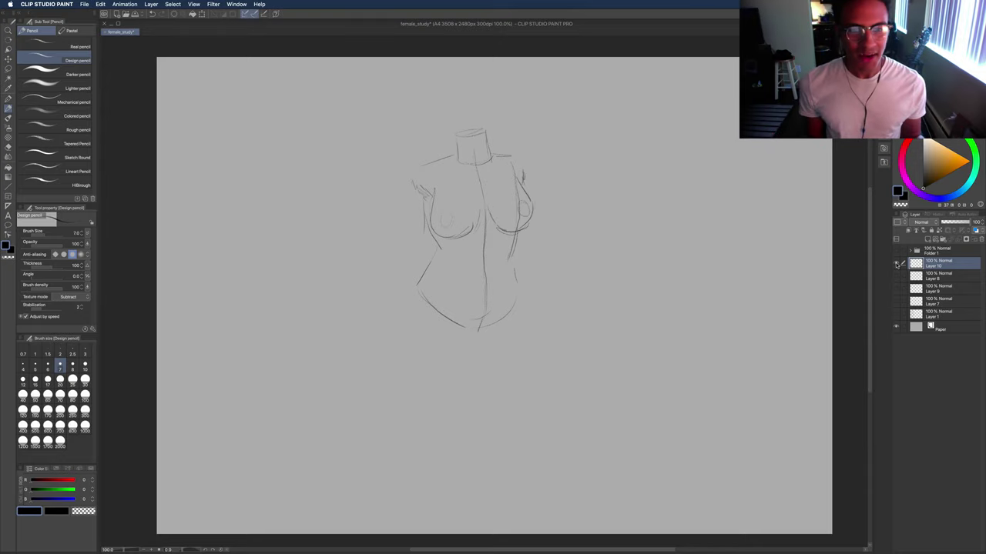
# On a new layer with the turned torso hidden, block in the ribcage contours of a torso lying down.
pyautogui.click(896, 264)
pyautogui.click(916, 245)
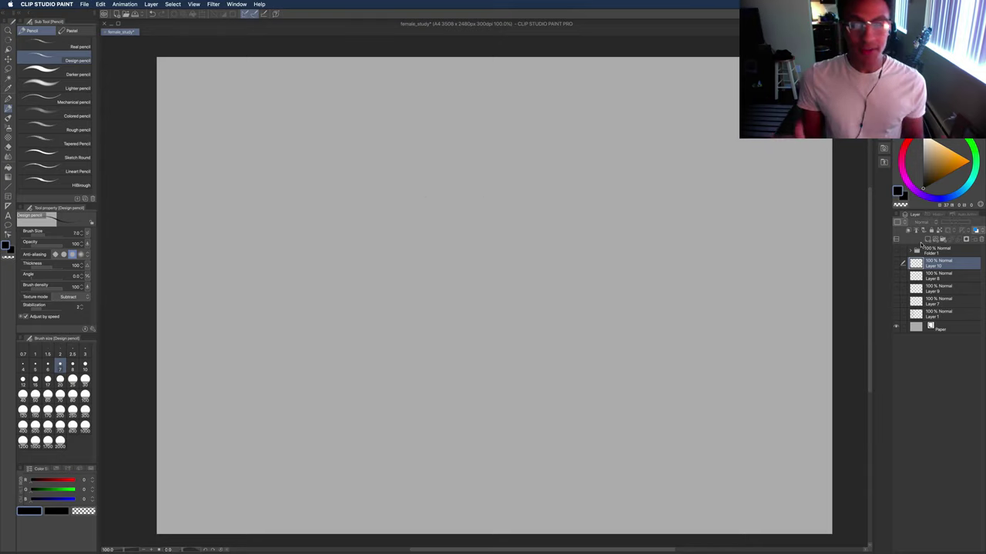
pyautogui.click(927, 239)
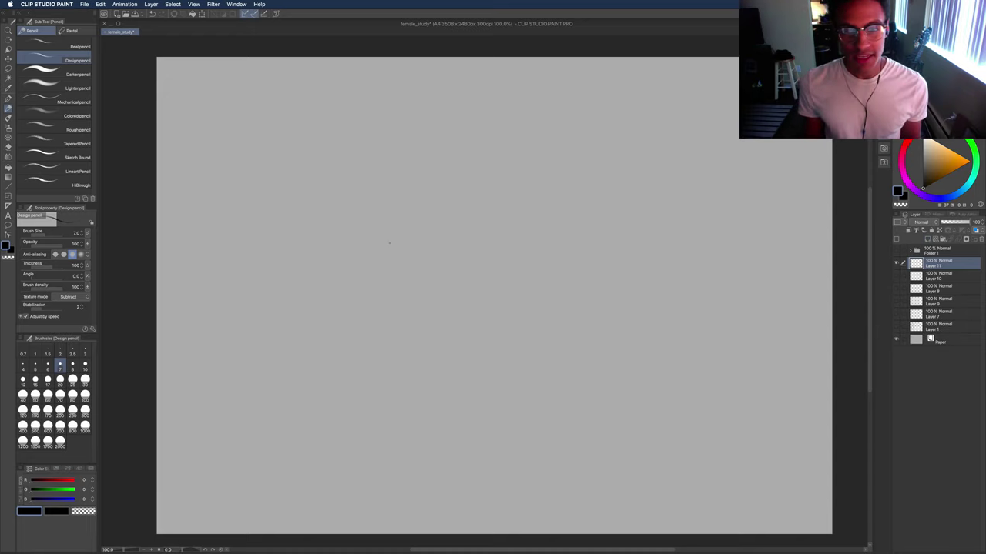
pyautogui.moveTo(374, 243)
pyautogui.mouseDown()
pyautogui.moveTo(468, 194)
pyautogui.moveTo(537, 183)
pyautogui.mouseUp()
pyautogui.moveTo(407, 398); pyautogui.dragTo(491, 391)
pyautogui.moveTo(512, 380)
pyautogui.mouseDown()
pyautogui.moveTo(559, 326)
pyautogui.moveTo(593, 339)
pyautogui.mouseUp()
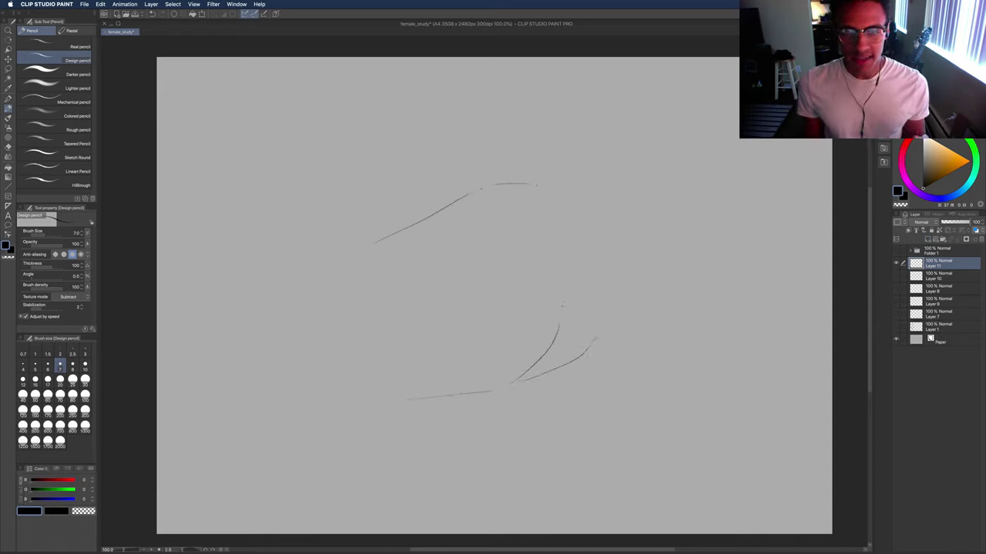
pyautogui.moveTo(439, 218); pyautogui.dragTo(456, 331)
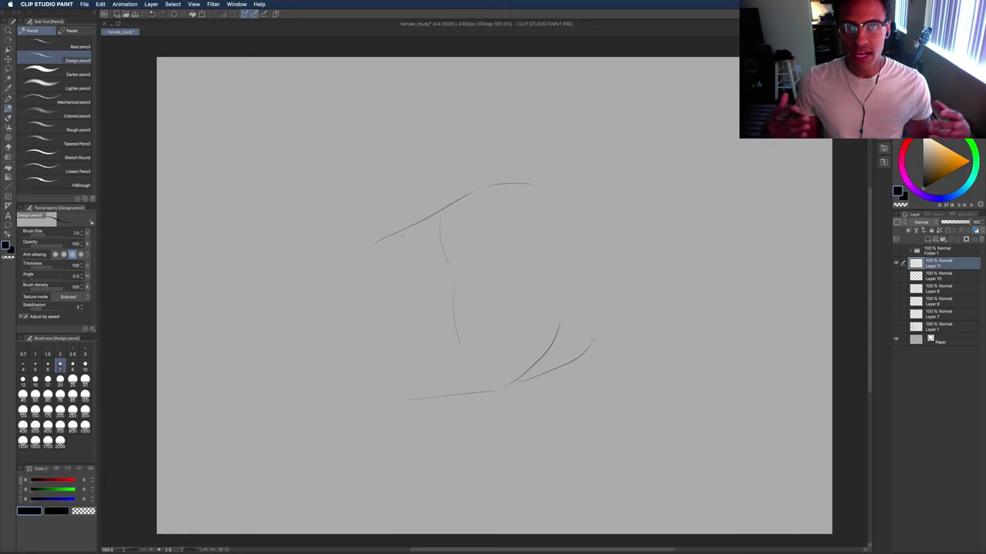
# Add the rib arch, abdomen centre line, navel, waist and hip contours to the reclining torso.
pyautogui.moveTo(393, 271)
pyautogui.mouseDown()
pyautogui.moveTo(418, 288)
pyautogui.moveTo(383, 387)
pyautogui.mouseUp()
pyautogui.moveTo(406, 230); pyautogui.dragTo(411, 279)
pyautogui.moveTo(532, 185); pyautogui.dragTo(601, 233)
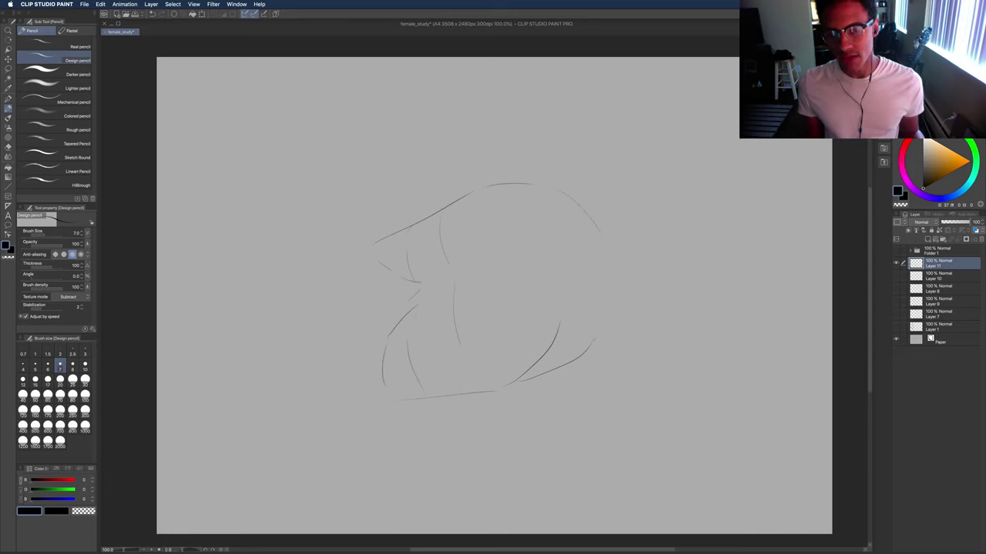
pyautogui.moveTo(363, 246)
pyautogui.mouseDown()
pyautogui.moveTo(341, 255)
pyautogui.moveTo(228, 231)
pyautogui.mouseUp()
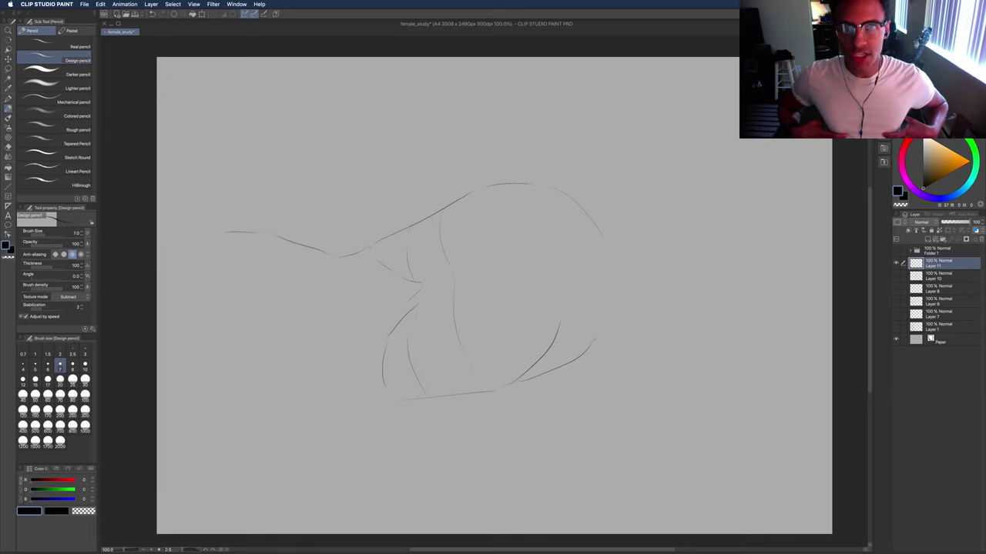
pyautogui.moveTo(375, 404); pyautogui.dragTo(279, 443)
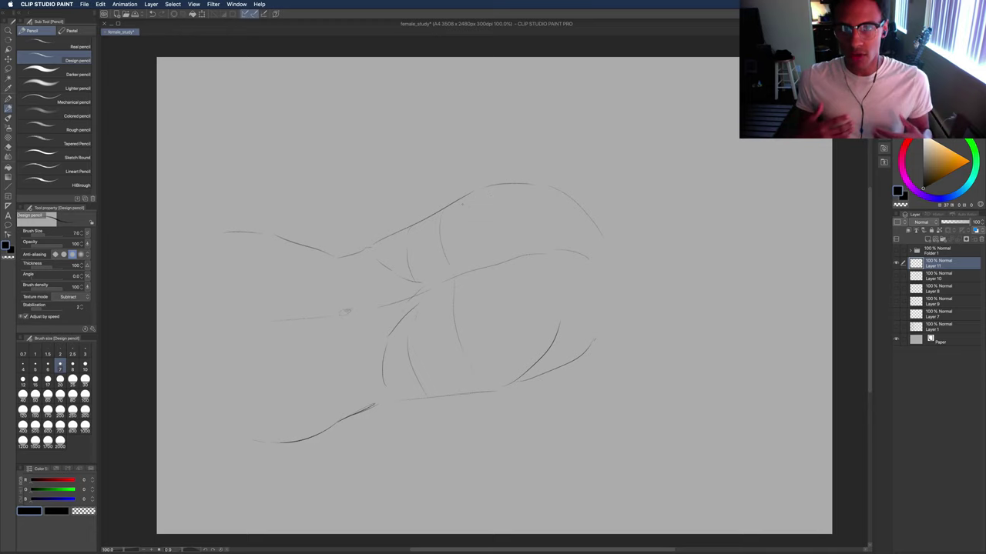
# Sketch the two flattened breasts with nipples on the reclining torso, following the curve of the ribcage.
pyautogui.moveTo(466, 203)
pyautogui.mouseDown()
pyautogui.moveTo(492, 177)
pyautogui.moveTo(560, 185)
pyautogui.mouseUp()
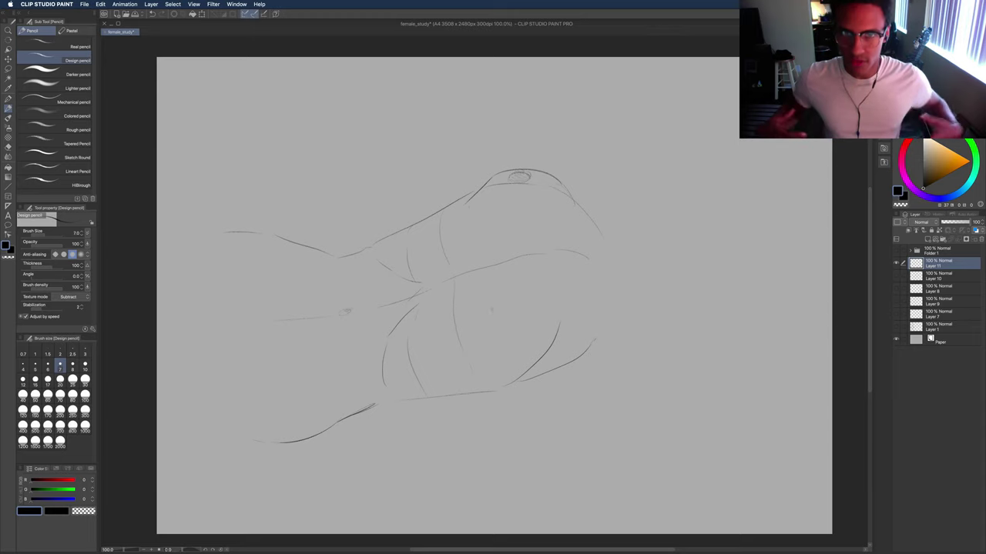
pyautogui.moveTo(494, 313); pyautogui.dragTo(553, 346)
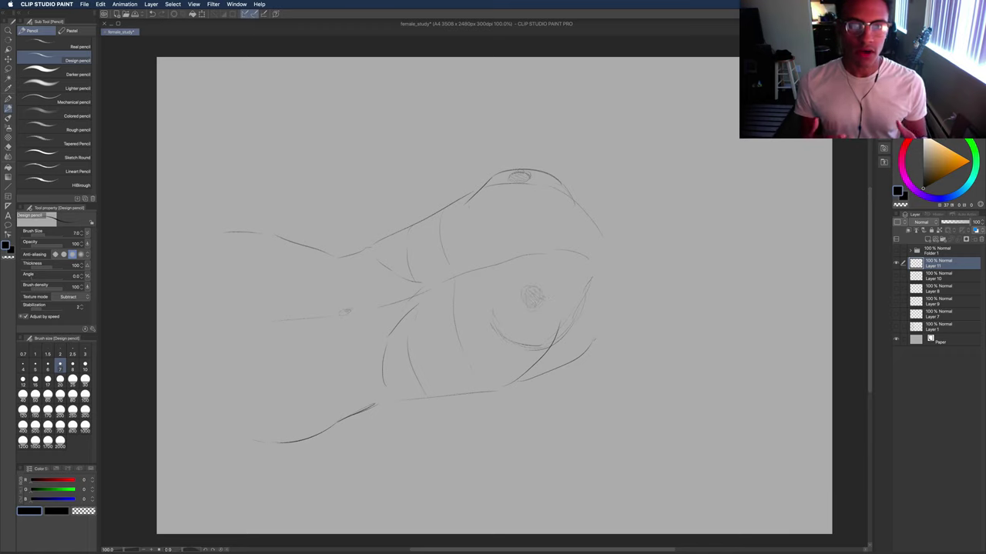
pyautogui.moveTo(584, 276); pyautogui.dragTo(572, 323)
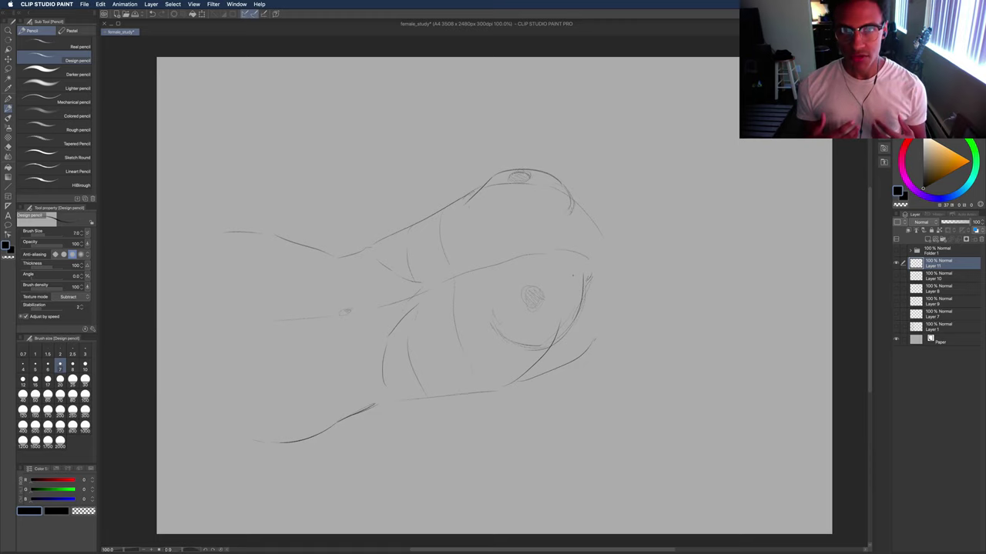
pyautogui.moveTo(585, 270); pyautogui.dragTo(541, 348)
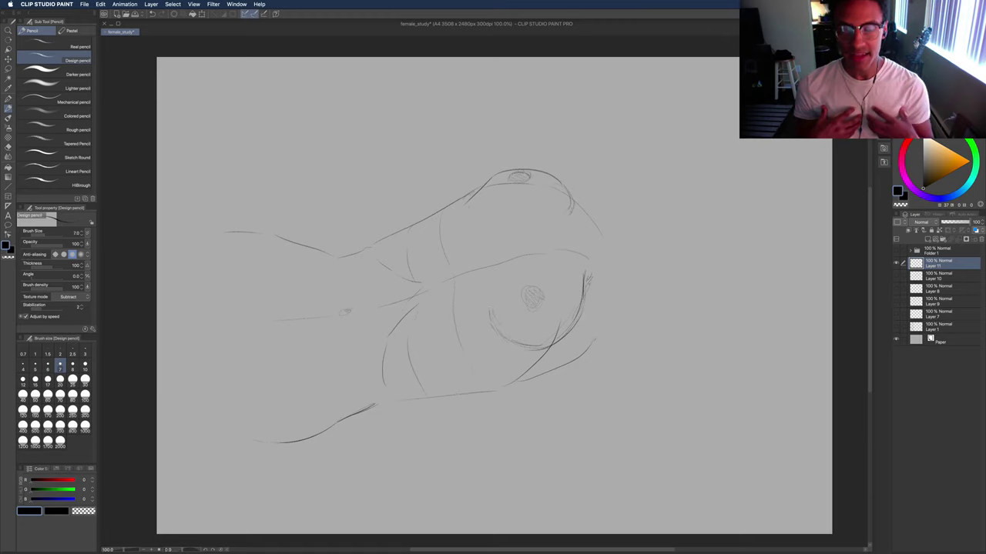
# Add the shoulder lines, neck and raised upper arm to the reclining torso.
pyautogui.moveTo(613, 275); pyautogui.dragTo(648, 293)
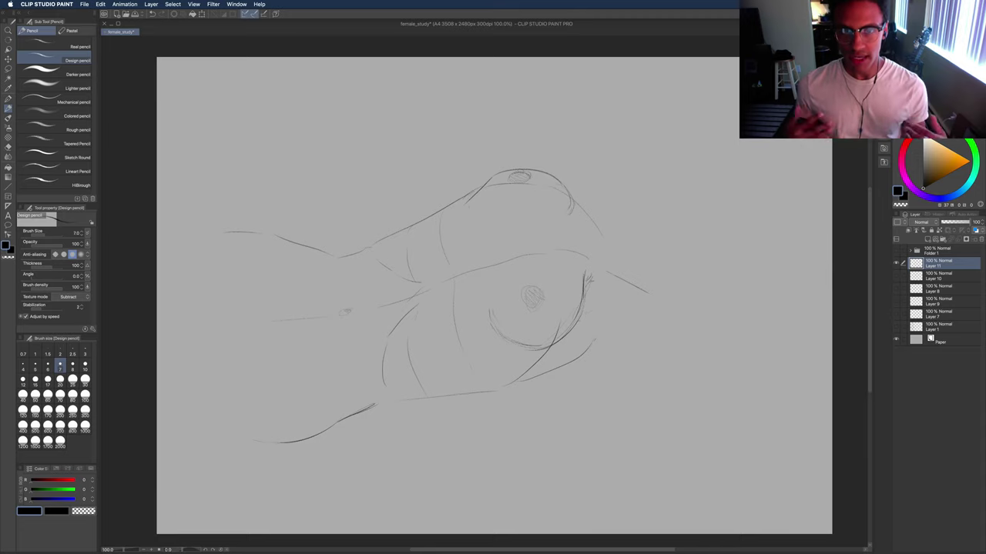
pyautogui.moveTo(597, 336)
pyautogui.mouseDown()
pyautogui.moveTo(627, 335)
pyautogui.moveTo(643, 365)
pyautogui.mouseUp()
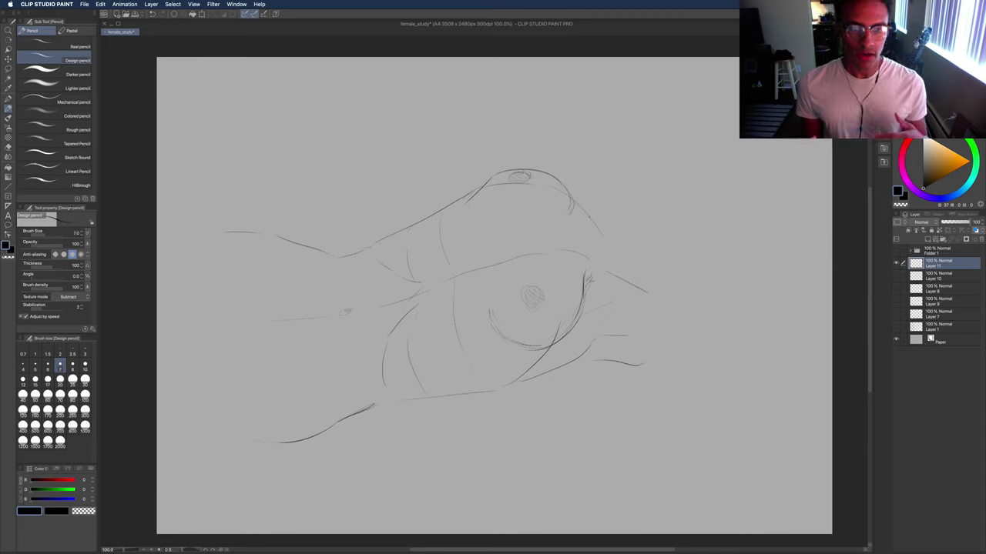
pyautogui.moveTo(601, 210)
pyautogui.mouseDown()
pyautogui.moveTo(636, 209)
pyautogui.moveTo(643, 249)
pyautogui.moveTo(648, 212)
pyautogui.moveTo(639, 265)
pyautogui.mouseUp()
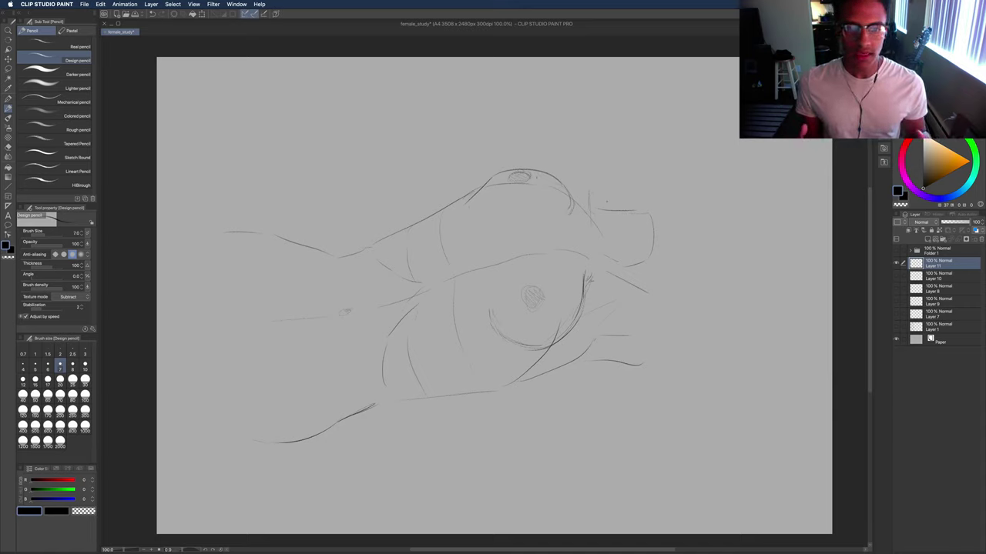
pyautogui.moveTo(555, 165)
pyautogui.mouseDown()
pyautogui.moveTo(581, 143)
pyautogui.moveTo(664, 114)
pyautogui.mouseUp()
pyautogui.moveTo(626, 175); pyautogui.dragTo(654, 150)
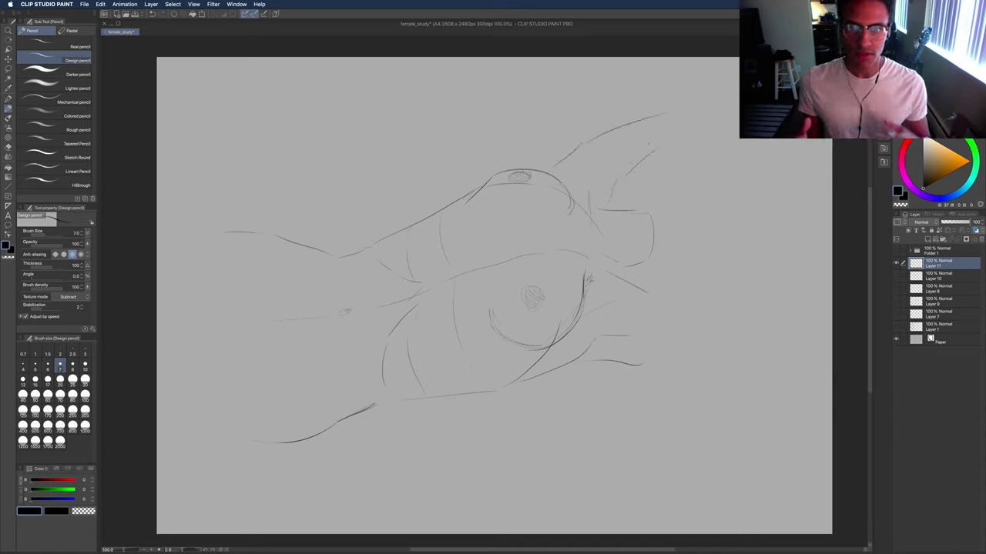
pyautogui.moveTo(650, 295); pyautogui.dragTo(677, 304)
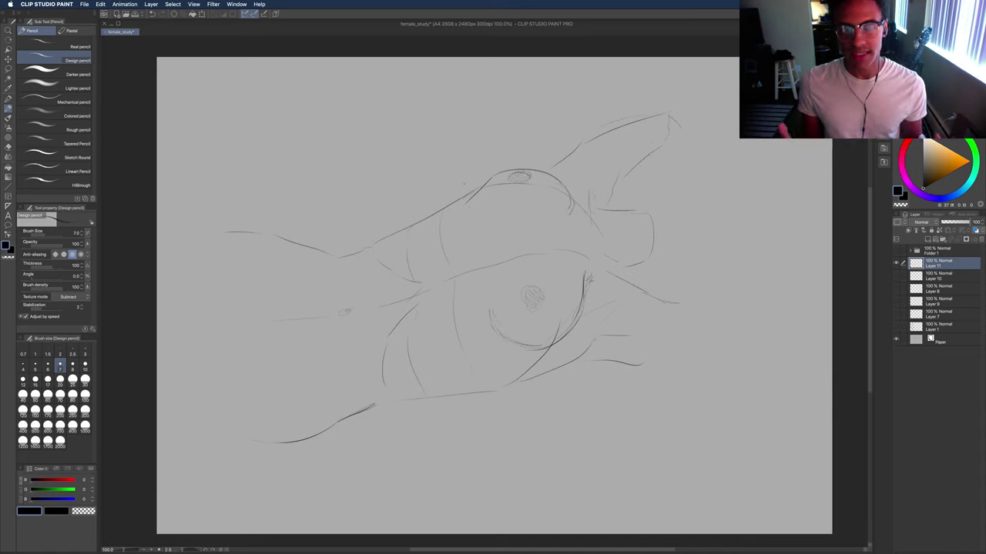
# Mark the pull on the reclining torso's far breast with arrows and reinforce the line between chest and neck.
pyautogui.moveTo(470, 180); pyautogui.dragTo(543, 160)
pyautogui.press('super+z')
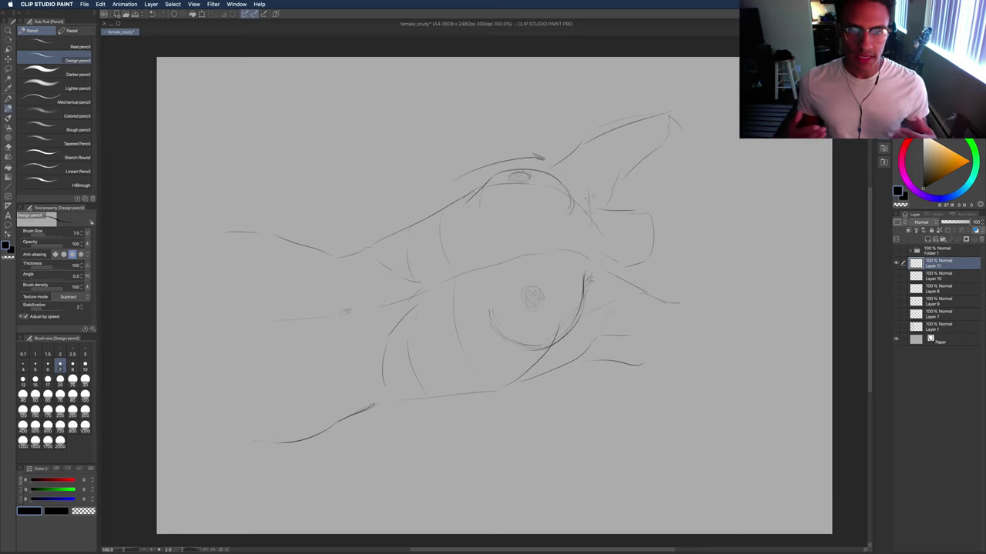
pyautogui.moveTo(582, 199)
pyautogui.mouseDown()
pyautogui.moveTo(596, 200)
pyautogui.moveTo(581, 207)
pyautogui.mouseUp()
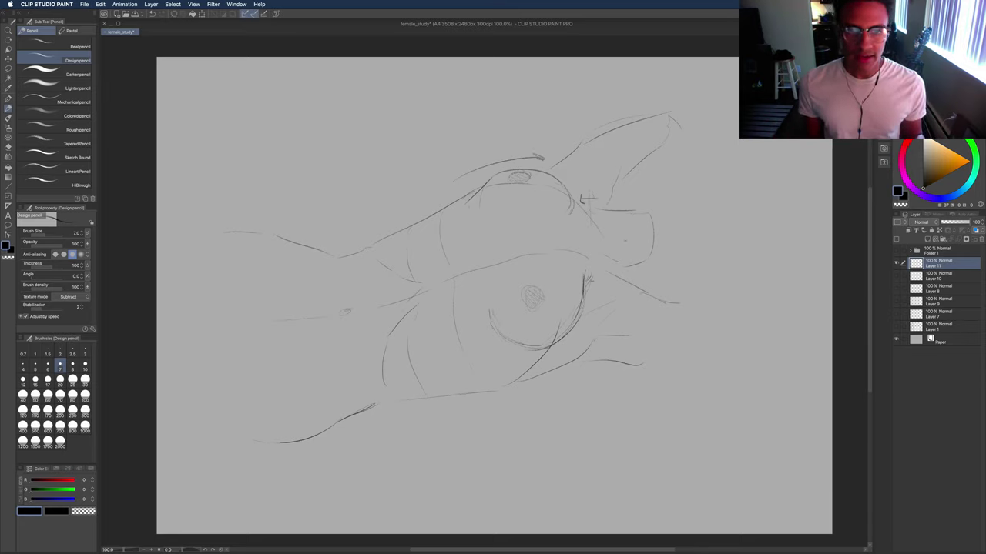
pyautogui.moveTo(605, 266); pyautogui.dragTo(663, 298)
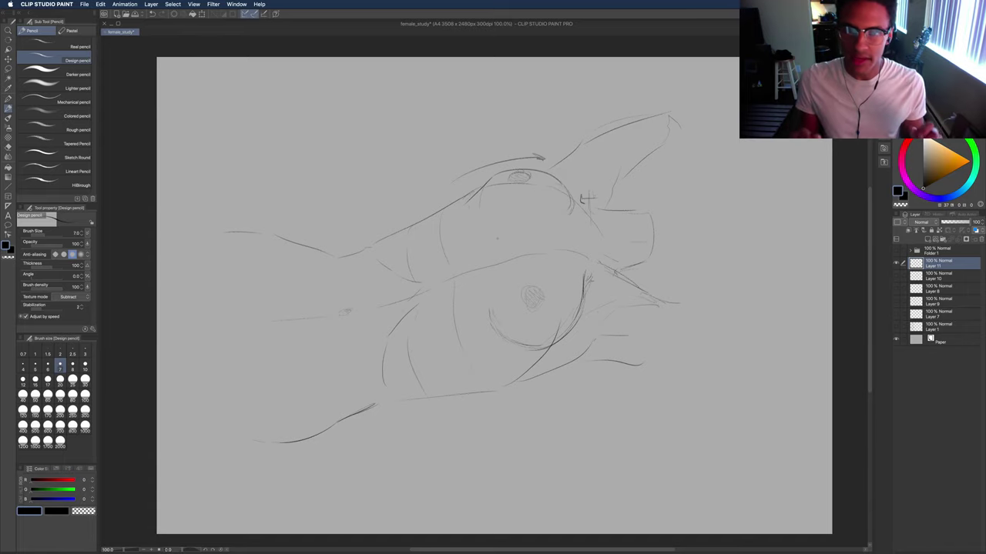
# Hide the reclining torso's layer, add a new layer and sketch the chest, back, belly and buttock contours of a side-view torso.
pyautogui.click(896, 264)
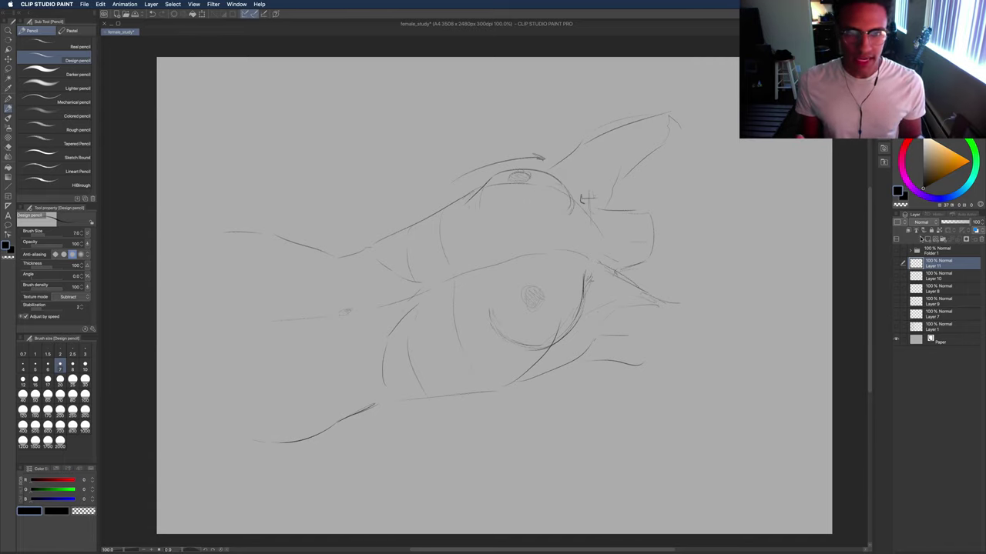
pyautogui.click(927, 238)
pyautogui.moveTo(457, 174)
pyautogui.mouseDown()
pyautogui.moveTo(432, 195)
pyautogui.moveTo(449, 232)
pyautogui.mouseUp()
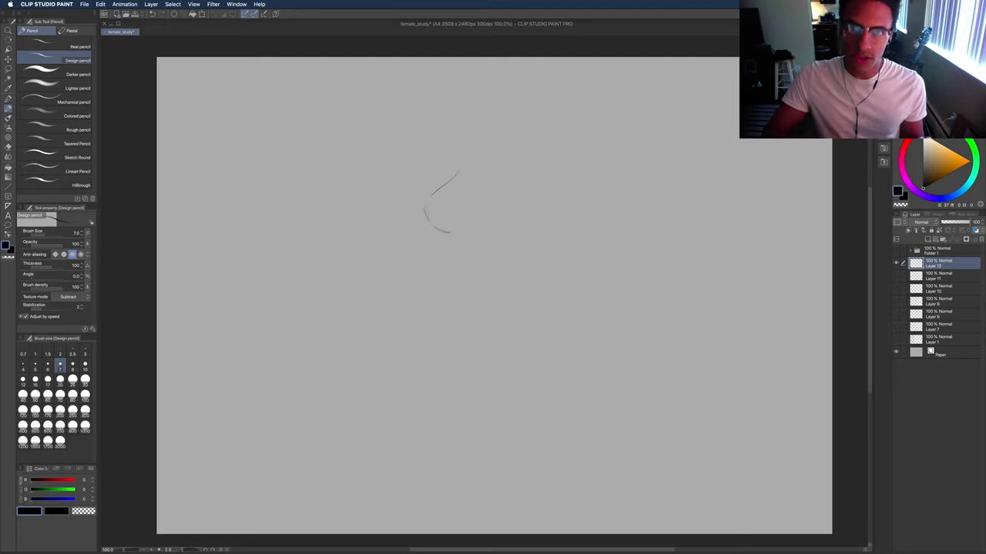
pyautogui.moveTo(511, 171)
pyautogui.mouseDown()
pyautogui.moveTo(499, 231)
pyautogui.moveTo(514, 308)
pyautogui.mouseUp()
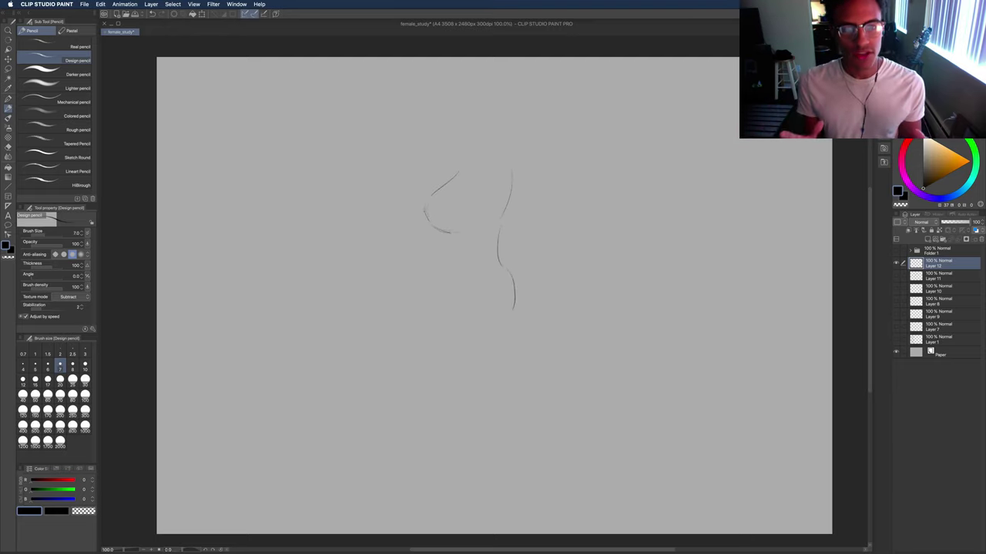
pyautogui.moveTo(445, 240); pyautogui.dragTo(451, 285)
pyautogui.moveTo(505, 202); pyautogui.dragTo(507, 214)
pyautogui.moveTo(510, 270); pyautogui.dragTo(500, 318)
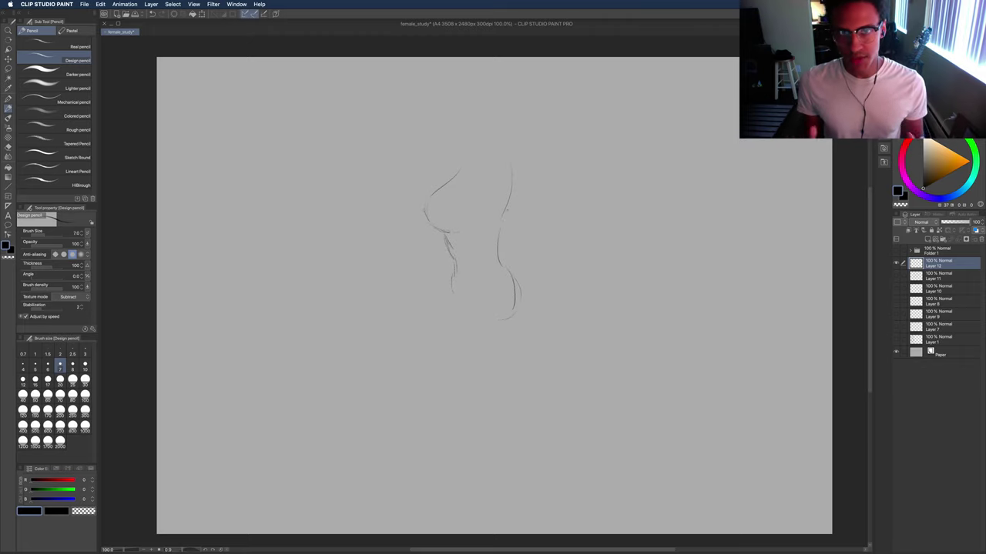
# Add the shoulder circle, neck and lower belly line to the side-view torso.
pyautogui.moveTo(497, 171)
pyautogui.mouseDown()
pyautogui.moveTo(485, 162)
pyautogui.moveTo(493, 194)
pyautogui.moveTo(472, 188)
pyautogui.mouseUp()
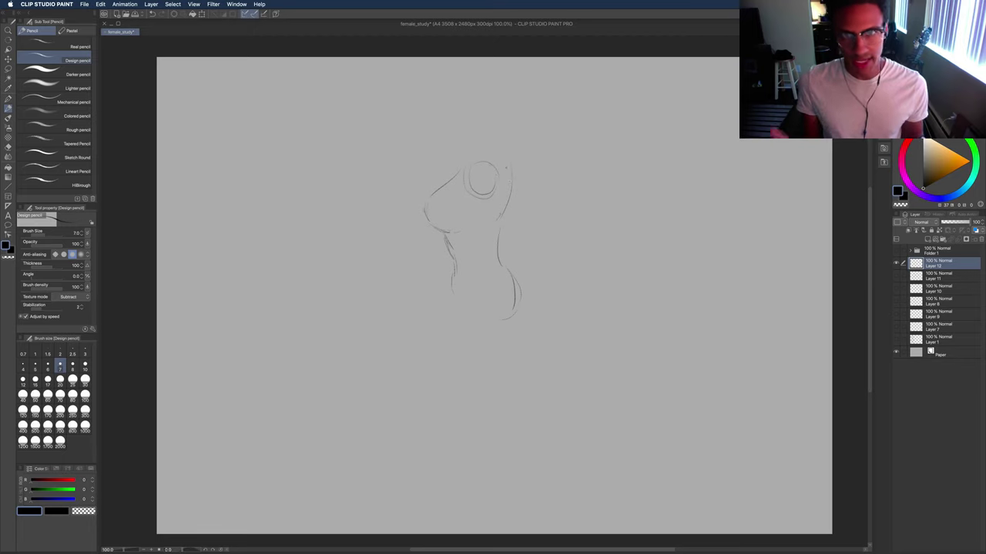
pyautogui.moveTo(499, 140); pyautogui.dragTo(501, 159)
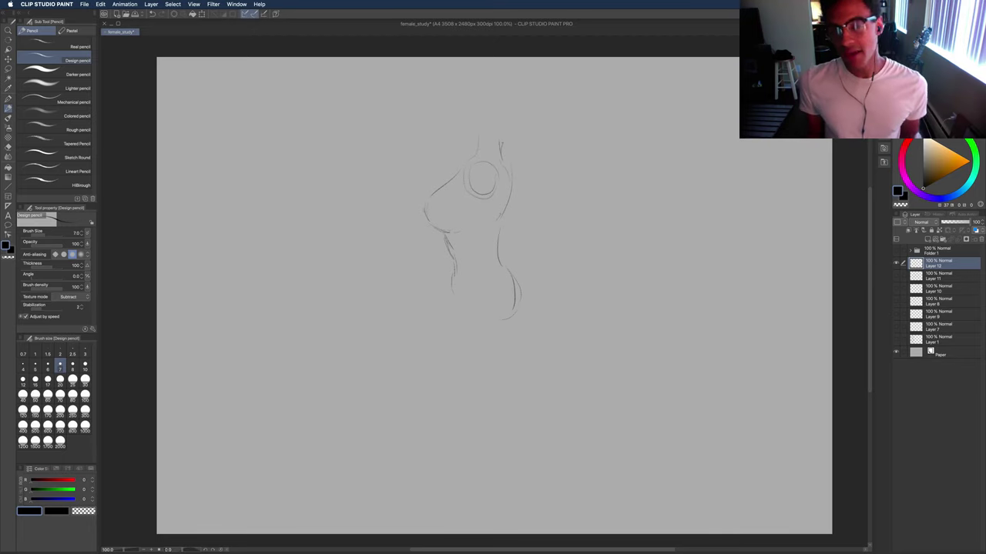
pyautogui.moveTo(451, 288); pyautogui.dragTo(458, 333)
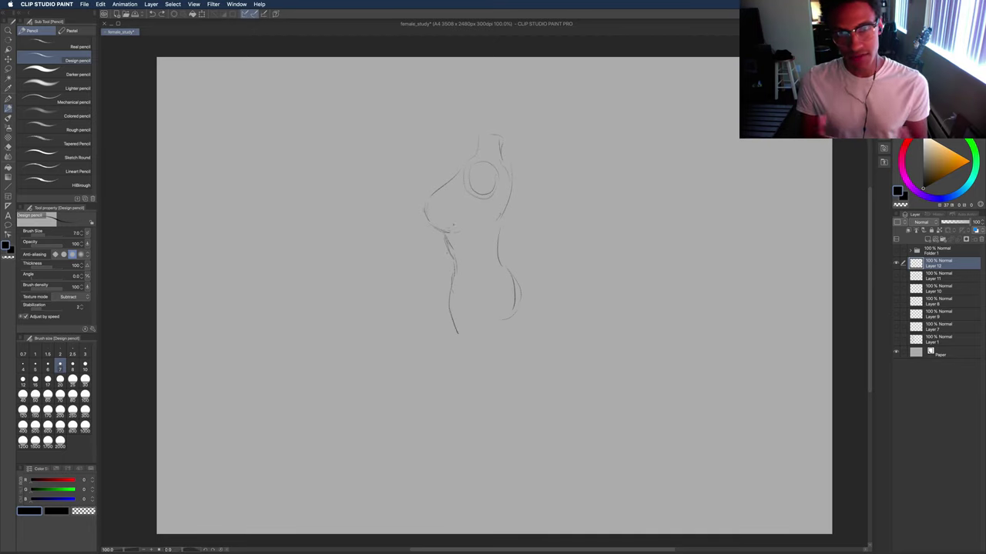
# Draw the breast's inner curve on the side-view torso, then lighten and redraw its outer contour with the nipple.
pyautogui.moveTo(462, 206); pyautogui.dragTo(433, 229)
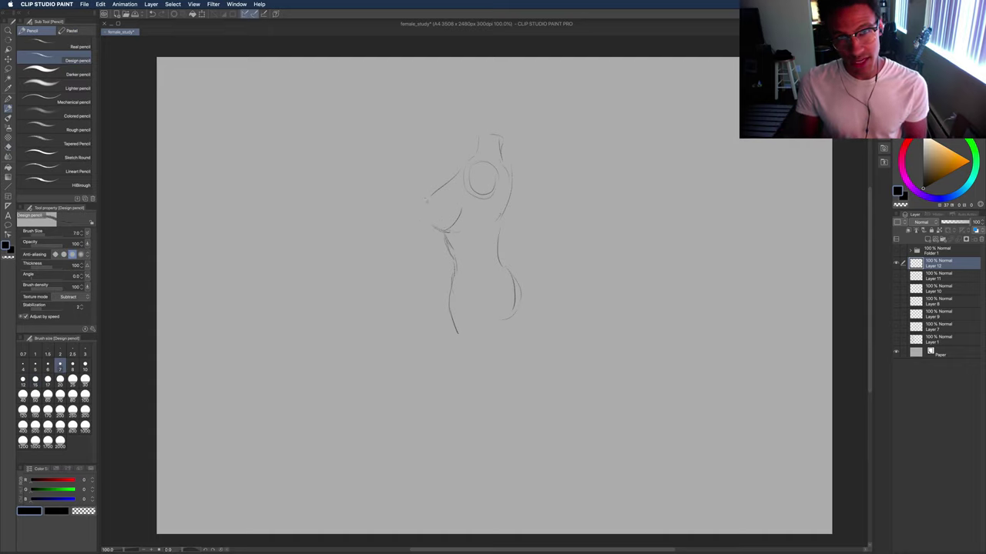
pyautogui.press('e')
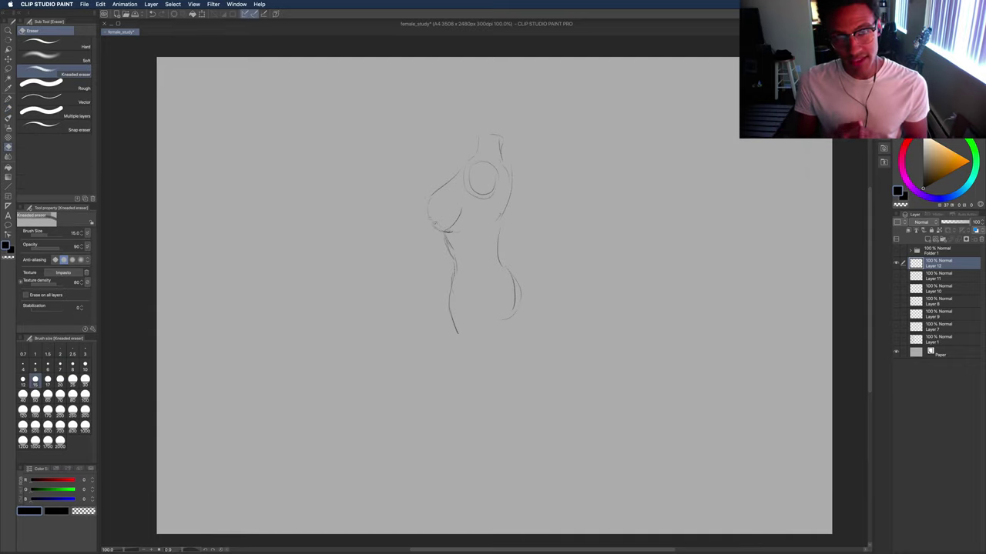
pyautogui.press('p')
pyautogui.moveTo(440, 219); pyautogui.dragTo(429, 228)
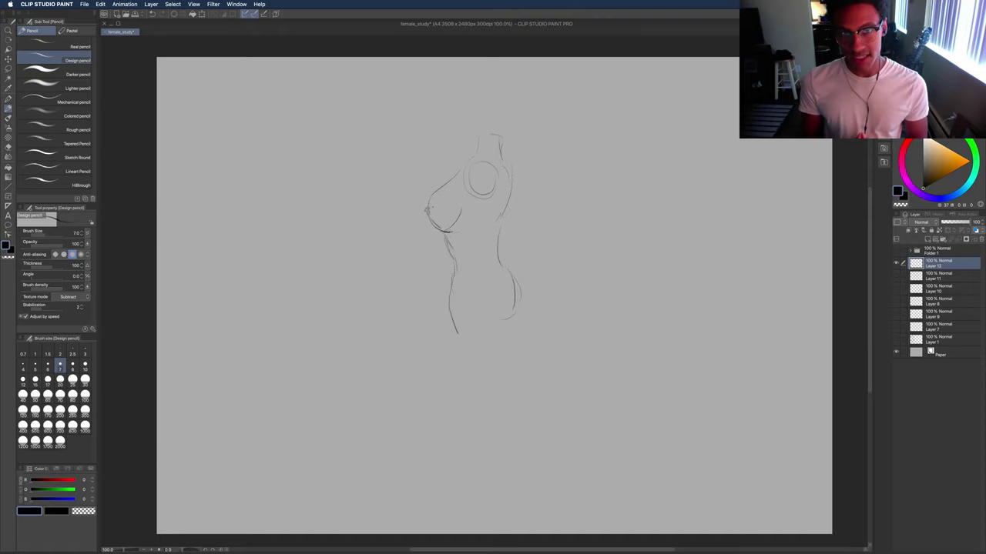
# Refine the side-view breast by closing its inner form, darkening the nipple and redrawing the slope from the shoulder.
pyautogui.press('r')
pyautogui.moveTo(271, 127)
pyautogui.mouseDown()
pyautogui.moveTo(285, 112)
pyautogui.moveTo(271, 127)
pyautogui.mouseUp()
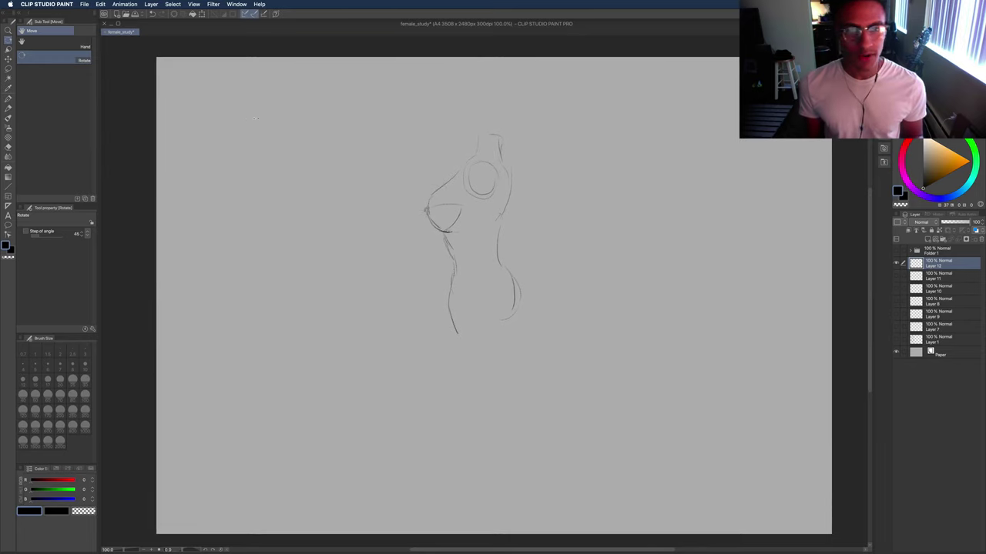
pyautogui.press('e')
pyautogui.moveTo(428, 213)
pyautogui.mouseDown()
pyautogui.moveTo(449, 177)
pyautogui.moveTo(429, 215)
pyautogui.mouseUp()
pyautogui.press('p')
pyautogui.press('super+z')
pyautogui.moveTo(453, 182)
pyautogui.mouseDown()
pyautogui.moveTo(427, 210)
pyautogui.moveTo(431, 222)
pyautogui.mouseUp()
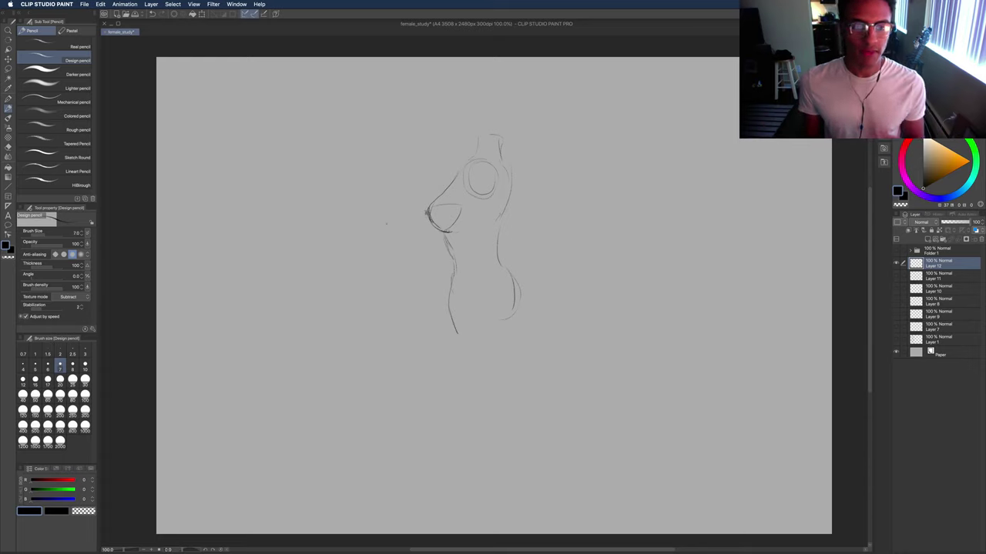
# Sketch a front-view torso beside the side view, with both breasts and nipples, shoulders, neck and one waist contour.
pyautogui.moveTo(307, 165)
pyautogui.mouseDown()
pyautogui.moveTo(303, 205)
pyautogui.moveTo(286, 208)
pyautogui.moveTo(329, 227)
pyautogui.moveTo(311, 233)
pyautogui.mouseUp()
pyautogui.press('super+z')
pyautogui.moveTo(343, 230)
pyautogui.mouseDown()
pyautogui.moveTo(361, 238)
pyautogui.moveTo(381, 219)
pyautogui.moveTo(368, 226)
pyautogui.mouseUp()
pyautogui.moveTo(304, 216); pyautogui.dragTo(310, 221)
pyautogui.moveTo(310, 176)
pyautogui.mouseDown()
pyautogui.moveTo(306, 190)
pyautogui.moveTo(331, 156)
pyautogui.moveTo(386, 164)
pyautogui.mouseUp()
pyautogui.moveTo(305, 157); pyautogui.dragTo(327, 150)
pyautogui.moveTo(306, 238)
pyautogui.mouseDown()
pyautogui.moveTo(316, 291)
pyautogui.moveTo(306, 323)
pyautogui.mouseUp()
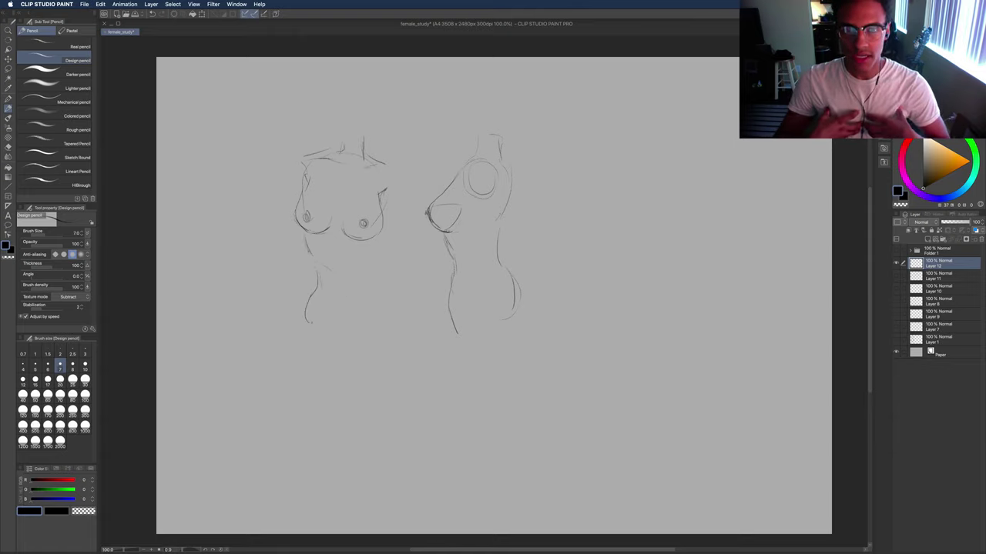
# Add the ribcage sides and navel to the front-view torso and replace the narrow hip line with a wider one.
pyautogui.moveTo(313, 252); pyautogui.dragTo(309, 274)
pyautogui.moveTo(375, 289); pyautogui.dragTo(372, 303)
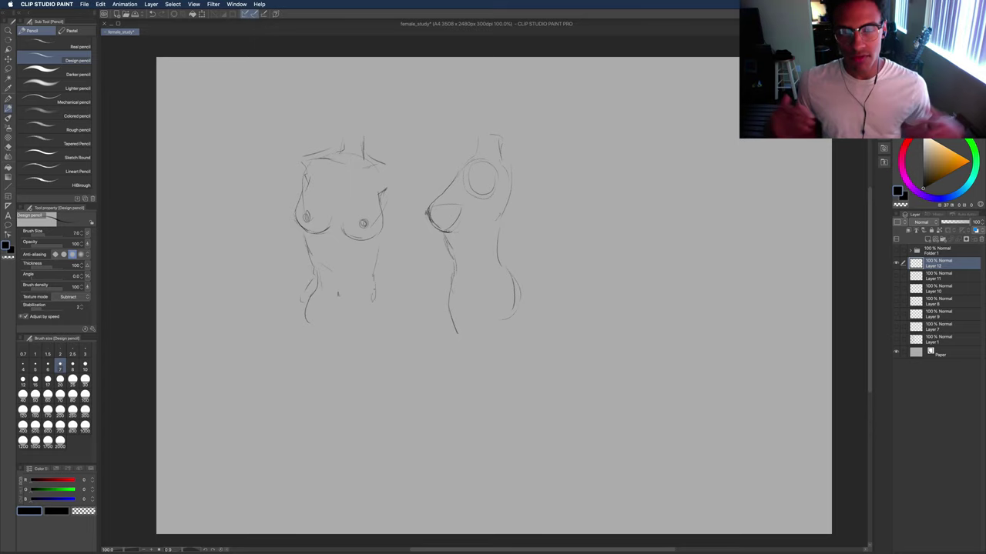
pyautogui.moveTo(308, 275); pyautogui.dragTo(283, 322)
pyautogui.press('e')
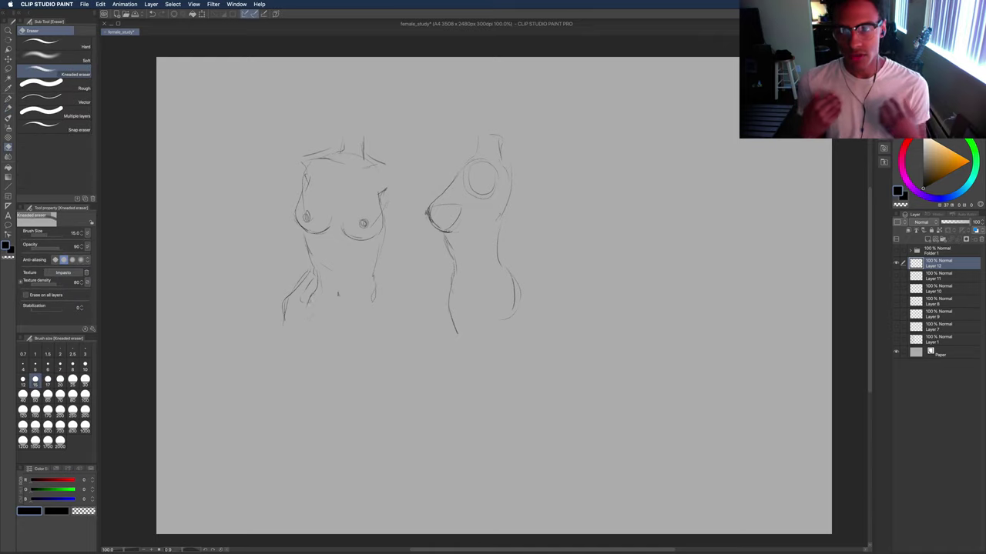
pyautogui.moveTo(308, 288); pyautogui.dragTo(316, 281)
pyautogui.press('p')
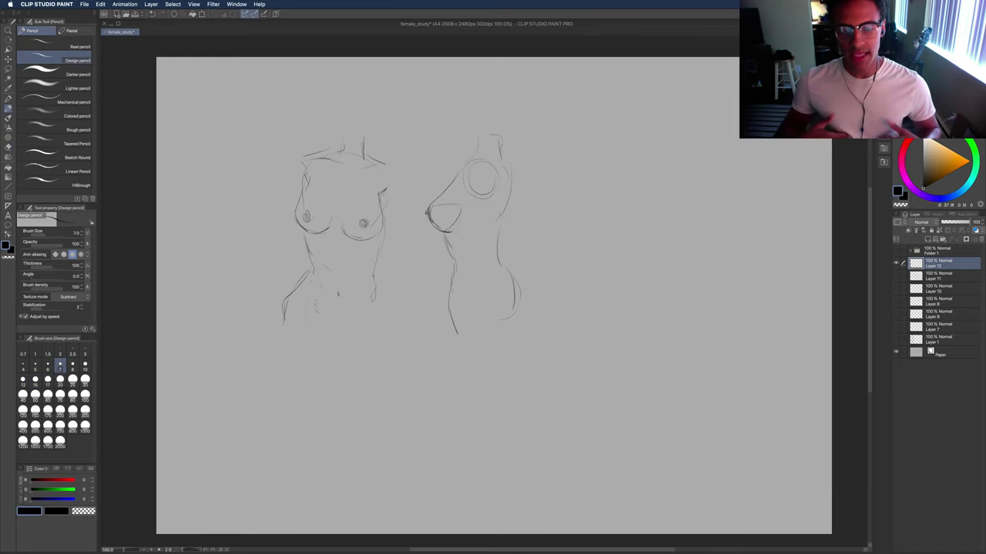
# Move the front-view torso's navel higher, add the lower-abdomen curve and reinforce both hip contours.
pyautogui.press('e')
pyautogui.press('p')
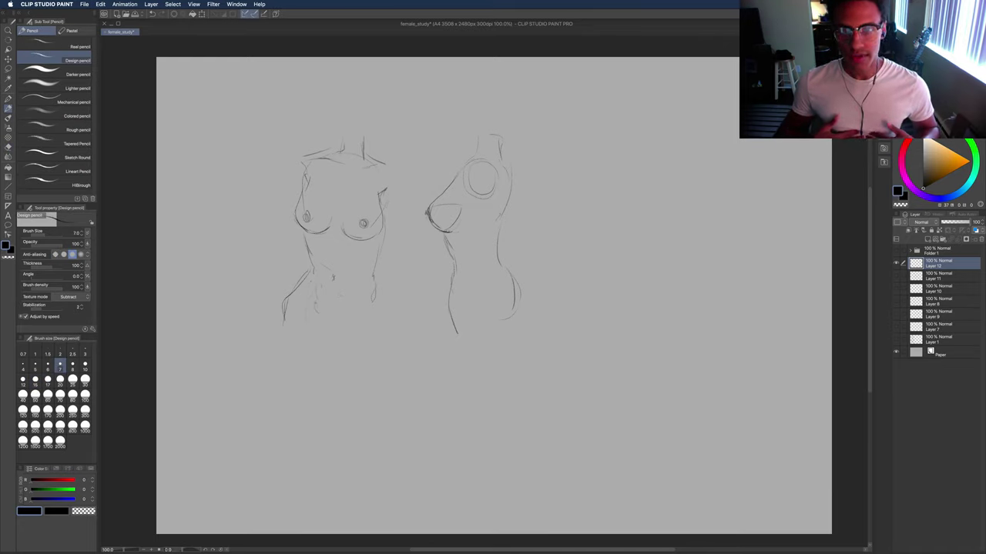
pyautogui.moveTo(302, 280); pyautogui.dragTo(281, 319)
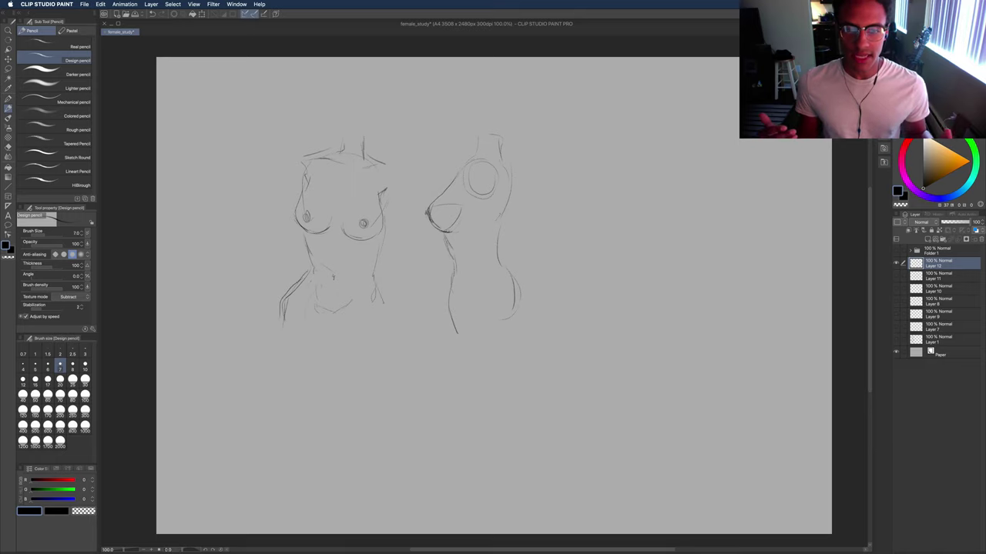
pyautogui.moveTo(387, 308); pyautogui.dragTo(379, 334)
# Sketch a forward-leaning torso with arched back, neck, collarbones and the first hanging breast.
pyautogui.moveTo(587, 253); pyautogui.dragTo(706, 235)
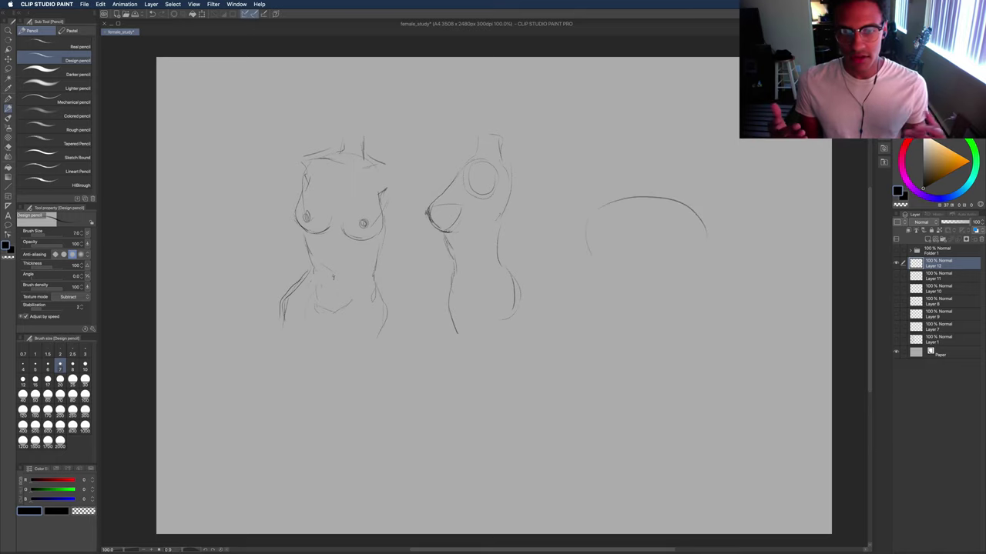
pyautogui.moveTo(585, 245)
pyautogui.mouseDown()
pyautogui.moveTo(591, 301)
pyautogui.moveTo(634, 311)
pyautogui.mouseUp()
pyautogui.moveTo(616, 192)
pyautogui.mouseDown()
pyautogui.moveTo(627, 210)
pyautogui.moveTo(621, 225)
pyautogui.mouseUp()
pyautogui.moveTo(653, 205)
pyautogui.mouseDown()
pyautogui.moveTo(654, 220)
pyautogui.moveTo(698, 212)
pyautogui.mouseUp()
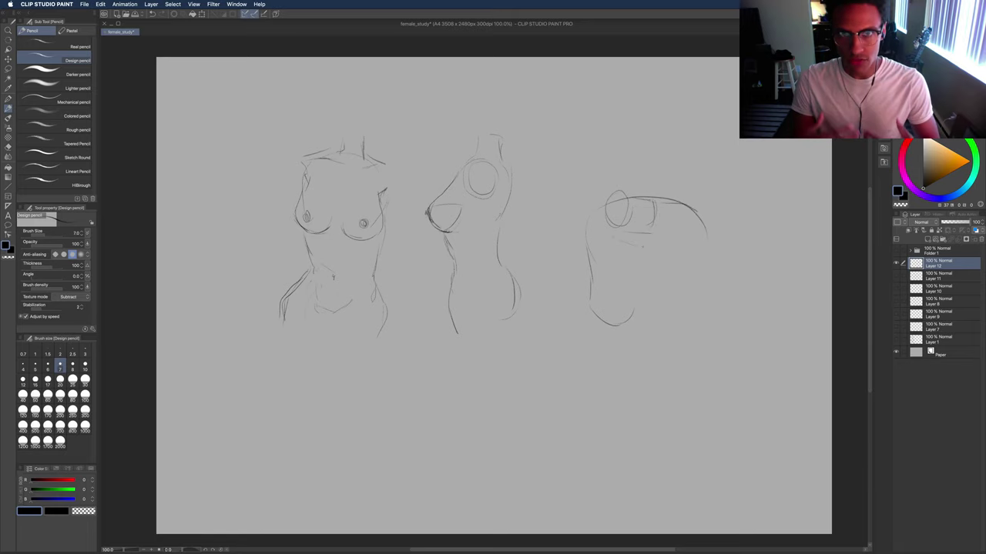
pyautogui.moveTo(647, 242); pyautogui.dragTo(698, 231)
pyautogui.moveTo(585, 245)
pyautogui.mouseDown()
pyautogui.moveTo(608, 326)
pyautogui.moveTo(618, 328)
pyautogui.mouseUp()
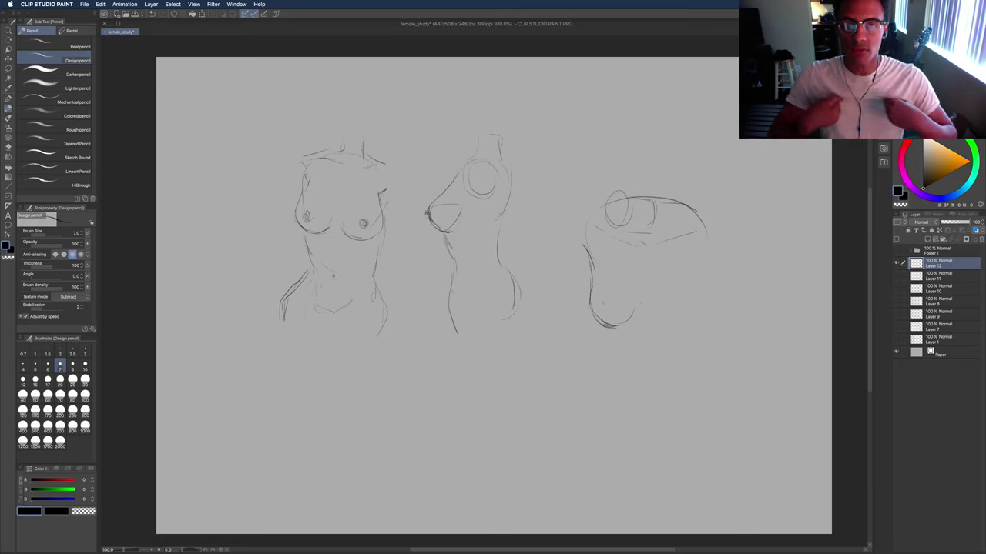
# Draw the second hanging breast and the inner contours between both breasts on the forward-leaning torso.
pyautogui.moveTo(687, 265)
pyautogui.mouseDown()
pyautogui.moveTo(672, 332)
pyautogui.moveTo(648, 330)
pyautogui.moveTo(675, 328)
pyautogui.mouseUp()
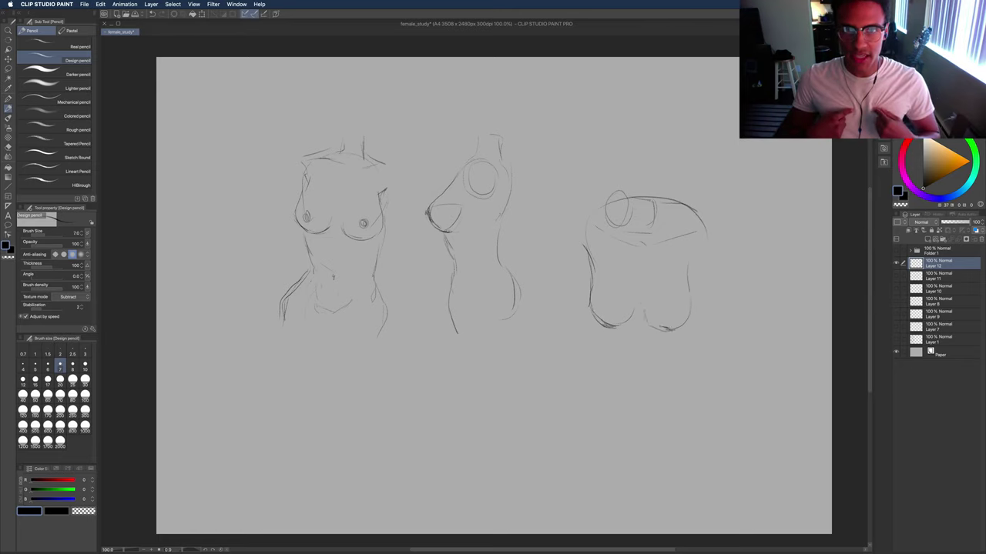
pyautogui.moveTo(690, 245); pyautogui.dragTo(686, 258)
pyautogui.moveTo(644, 299); pyautogui.dragTo(641, 318)
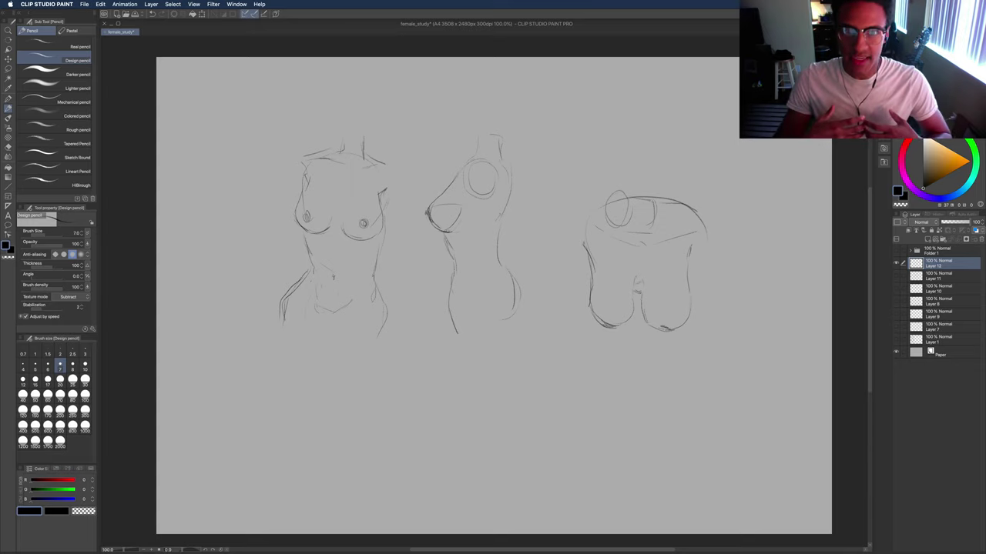
pyautogui.moveTo(588, 225); pyautogui.dragTo(582, 243)
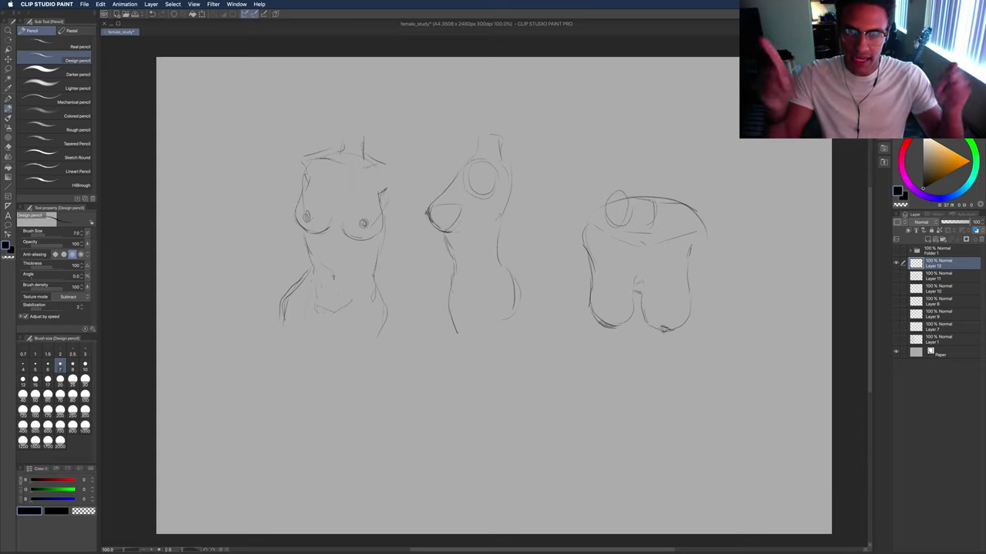
# Add the rounded shoulders and both lowered arms to the forward-leaning torso.
pyautogui.moveTo(697, 221)
pyautogui.mouseDown()
pyautogui.moveTo(691, 238)
pyautogui.moveTo(715, 229)
pyautogui.mouseUp()
pyautogui.moveTo(603, 204); pyautogui.dragTo(573, 231)
pyautogui.moveTo(721, 255); pyautogui.dragTo(736, 307)
pyautogui.moveTo(566, 264); pyautogui.dragTo(553, 333)
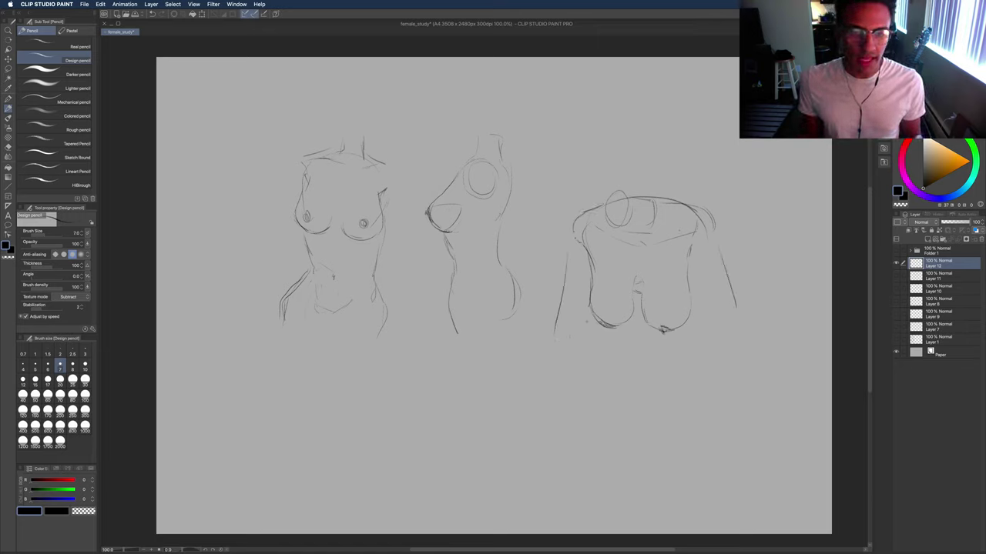
pyautogui.moveTo(691, 248); pyautogui.dragTo(681, 280)
pyautogui.moveTo(585, 277); pyautogui.dragTo(563, 347)
pyautogui.moveTo(695, 269); pyautogui.dragTo(713, 307)
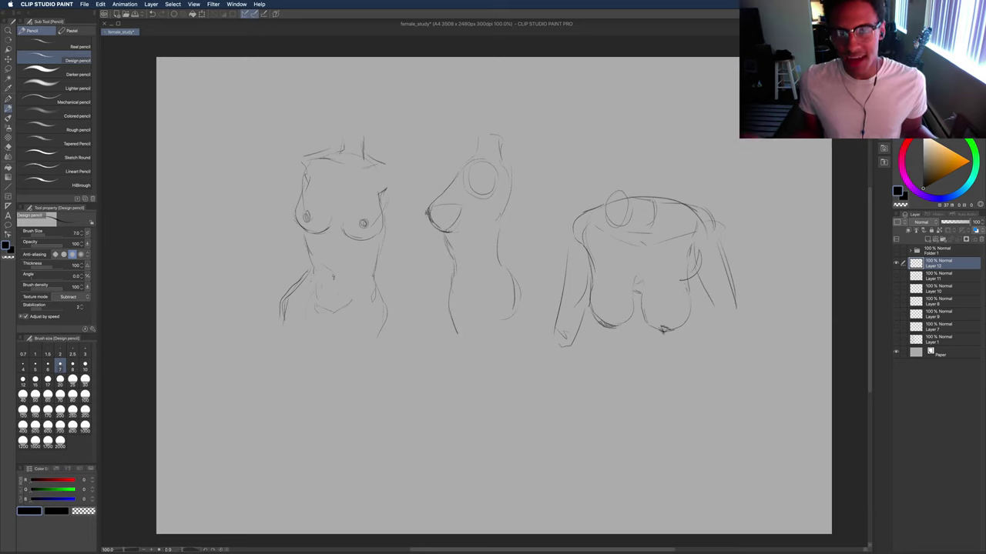
# Erase the connecting line between the hanging breasts and mark the downward pull with an arrow beneath each breast.
pyautogui.press('e')
pyautogui.press('p')
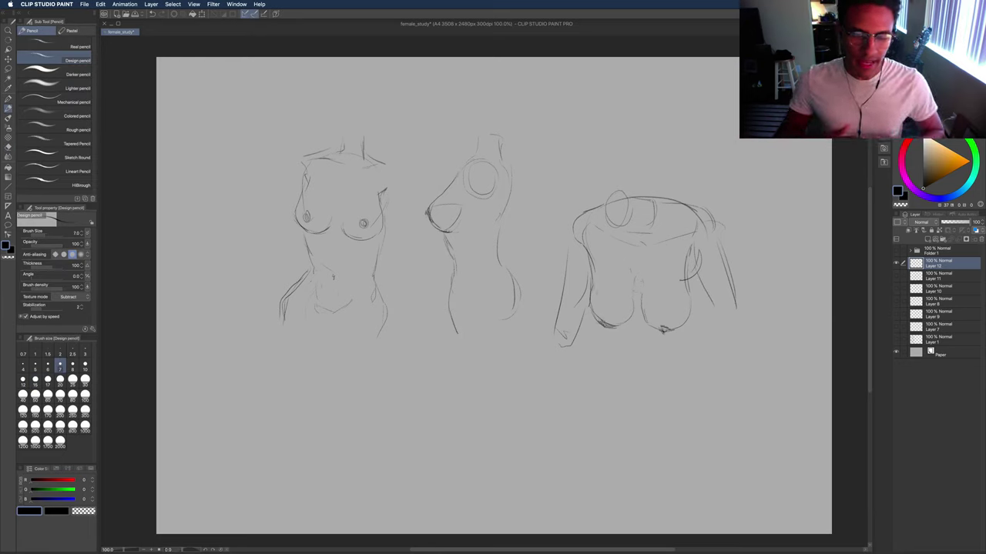
pyautogui.moveTo(594, 336); pyautogui.dragTo(603, 354)
pyautogui.moveTo(697, 346); pyautogui.dragTo(689, 362)
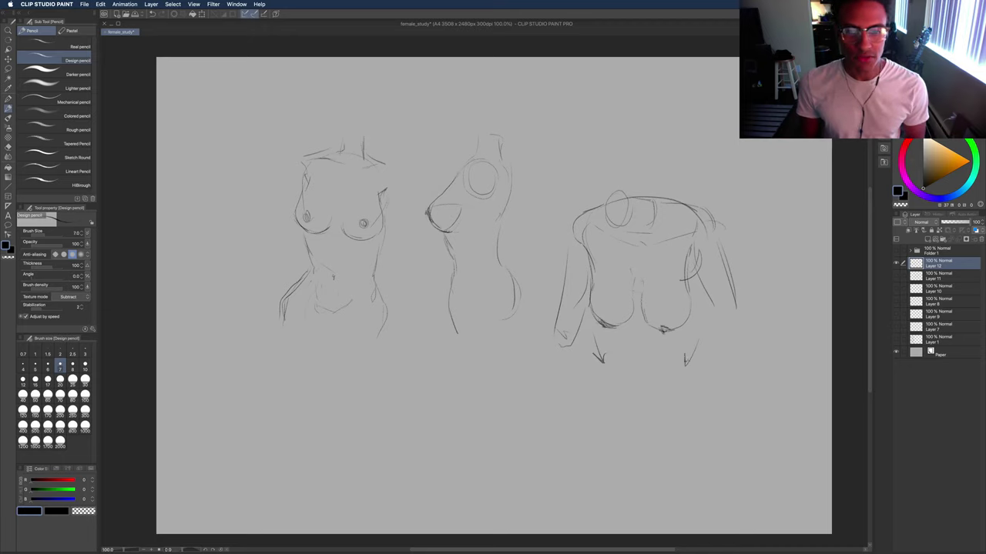
# Sketch a second leaning torso beneath the first, with shoulder, back line, near arm and two hanging breasts.
pyautogui.moveTo(716, 425); pyautogui.dragTo(664, 398)
pyautogui.moveTo(640, 399)
pyautogui.mouseDown()
pyautogui.moveTo(606, 412)
pyautogui.moveTo(628, 398)
pyautogui.moveTo(639, 418)
pyautogui.moveTo(664, 390)
pyautogui.mouseUp()
pyautogui.moveTo(674, 406)
pyautogui.mouseDown()
pyautogui.moveTo(682, 436)
pyautogui.moveTo(633, 416)
pyautogui.moveTo(664, 485)
pyautogui.mouseUp()
pyautogui.moveTo(685, 446); pyautogui.dragTo(691, 484)
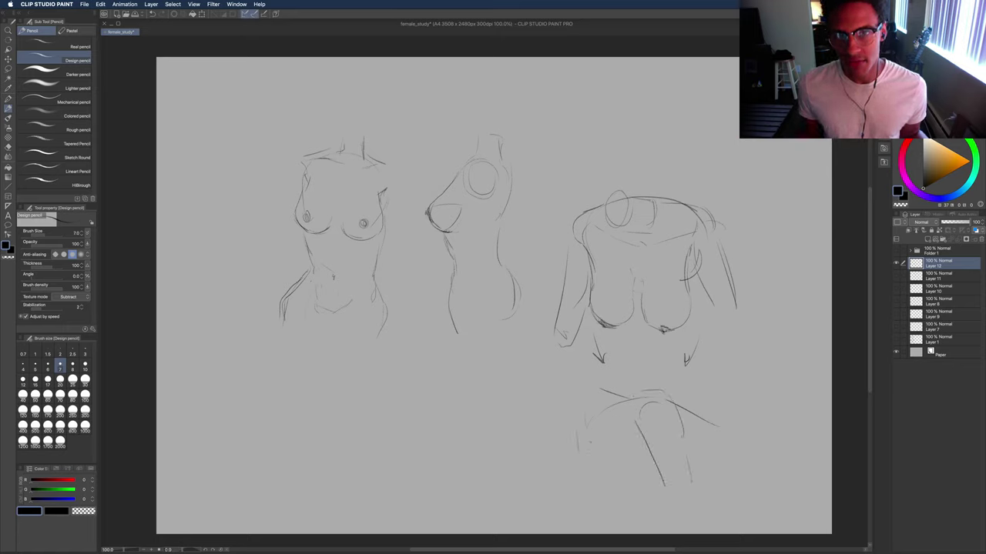
pyautogui.moveTo(589, 439)
pyautogui.mouseDown()
pyautogui.moveTo(588, 479)
pyautogui.moveTo(607, 490)
pyautogui.moveTo(616, 479)
pyautogui.moveTo(616, 489)
pyautogui.moveTo(664, 490)
pyautogui.moveTo(650, 475)
pyautogui.mouseUp()
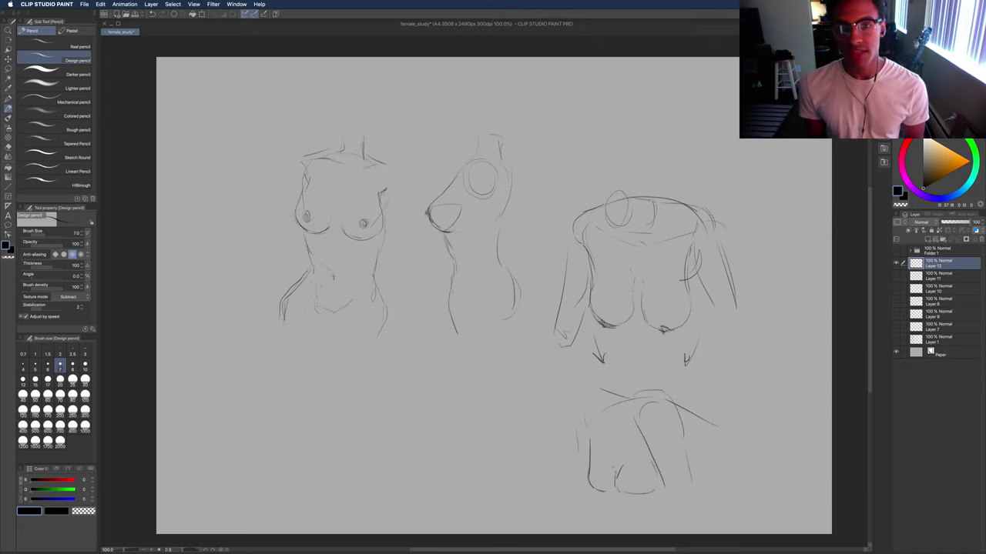
# Erase the stray shoulder line, flip the canvas view horizontally and refine the lower torso's shoulder and far breast.
pyautogui.press('.')
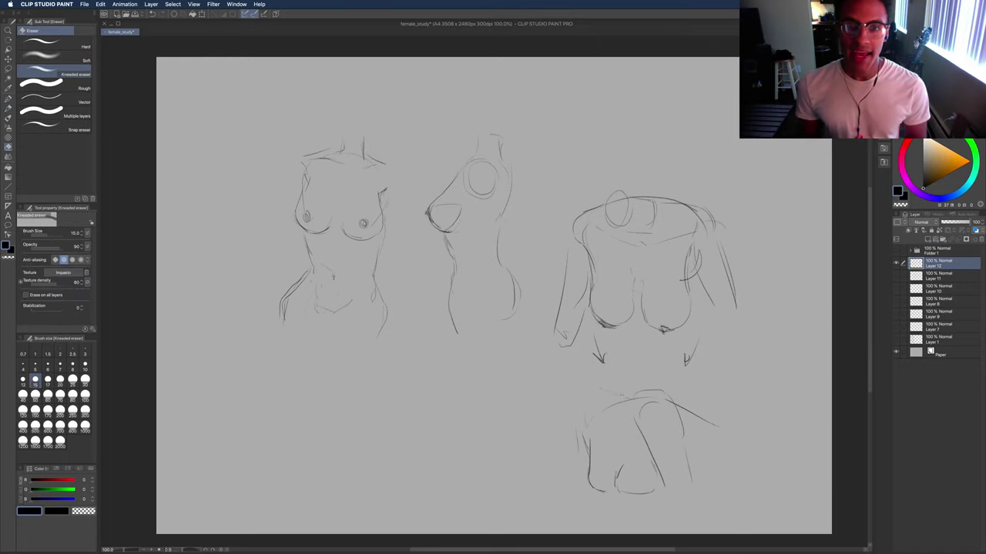
pyautogui.press('h')
pyautogui.press(',')
pyautogui.moveTo(317, 391); pyautogui.dragTo(348, 398)
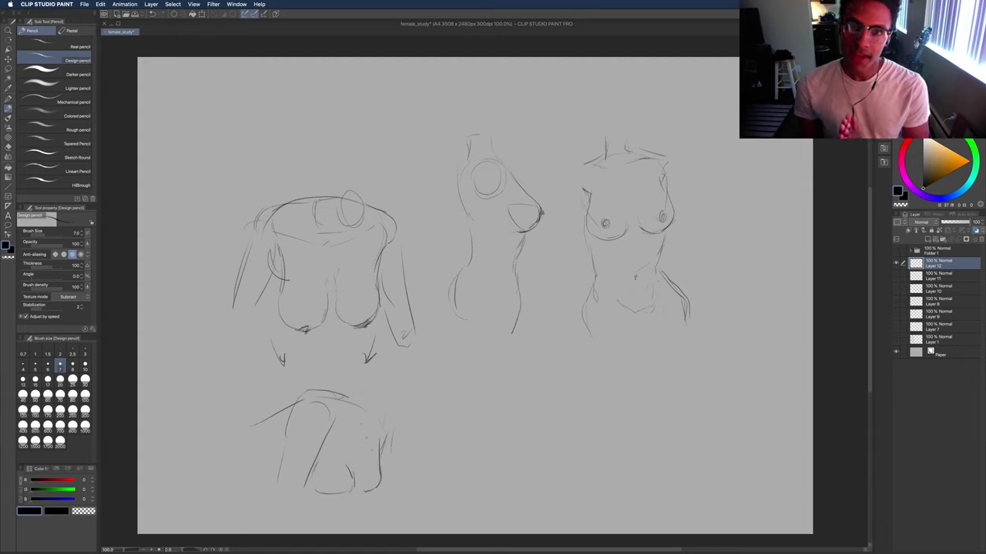
pyautogui.moveTo(365, 492); pyautogui.dragTo(352, 490)
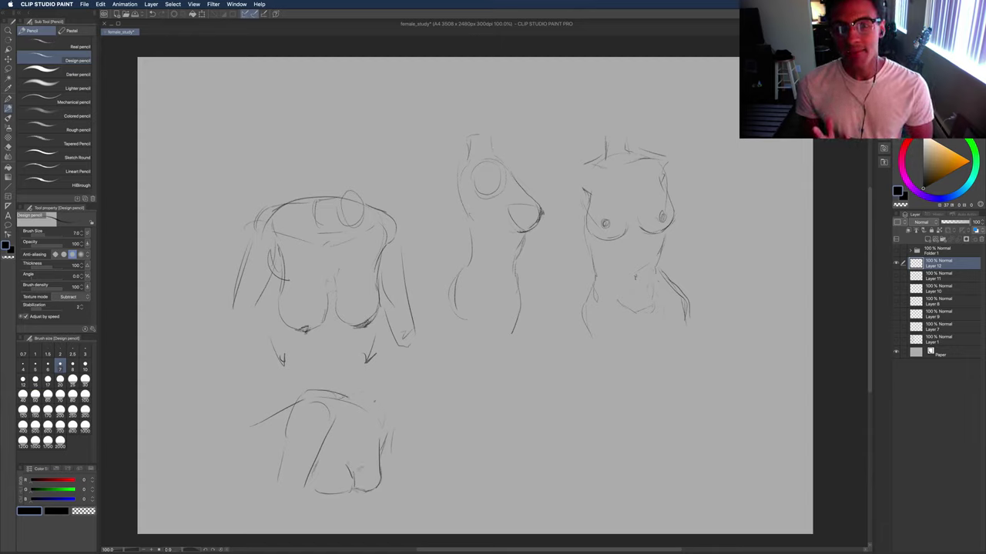
# Add the far arm, the neck with its oval cross-section and the collarbones to the lower leaning torso.
pyautogui.moveTo(373, 401); pyautogui.dragTo(403, 485)
pyautogui.moveTo(364, 376)
pyautogui.mouseDown()
pyautogui.moveTo(351, 395)
pyautogui.moveTo(389, 381)
pyautogui.moveTo(385, 370)
pyautogui.mouseUp()
pyautogui.moveTo(388, 397); pyautogui.dragTo(381, 416)
pyautogui.moveTo(362, 379); pyautogui.dragTo(348, 393)
pyautogui.moveTo(364, 420); pyautogui.dragTo(384, 420)
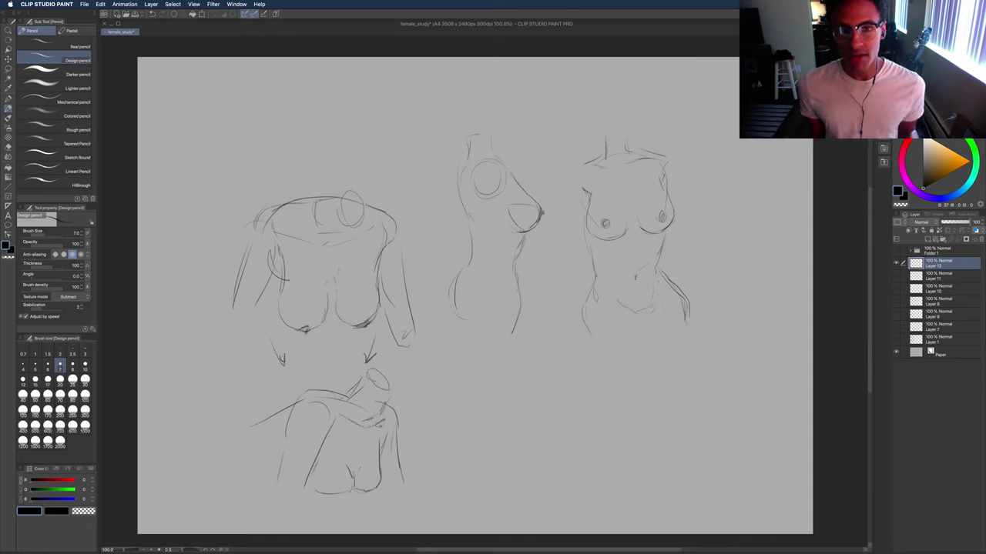
# Clean up and redraw the lower leaning torso's near arm, then extend its belly, back and hip contours.
pyautogui.press('w')
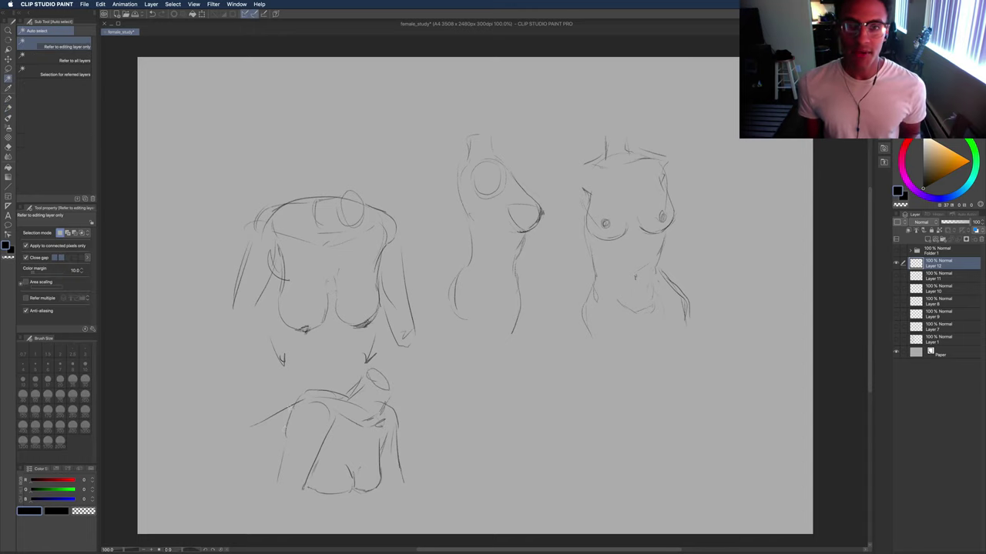
pyautogui.press('e')
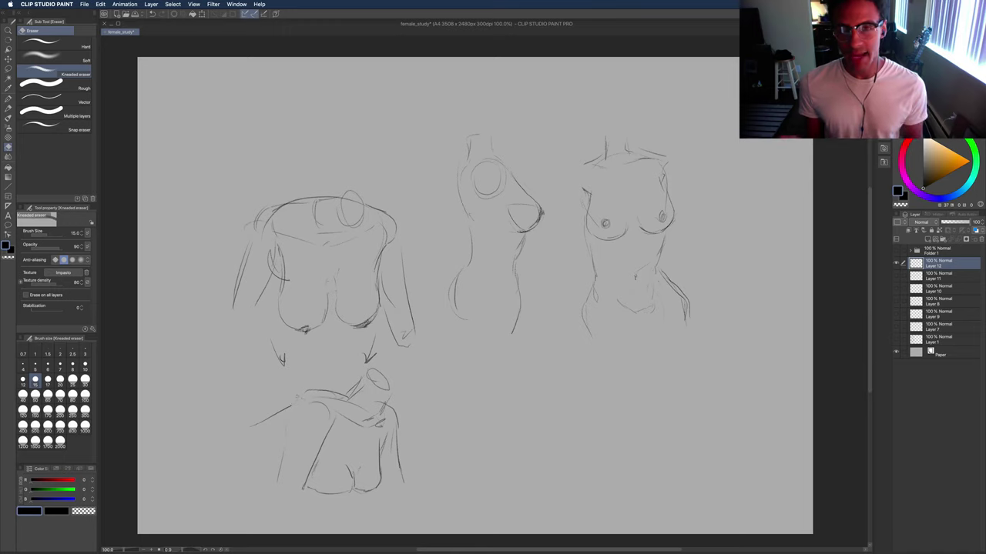
pyautogui.press('p')
pyautogui.moveTo(302, 398); pyautogui.dragTo(280, 487)
pyautogui.moveTo(233, 451); pyautogui.dragTo(275, 478)
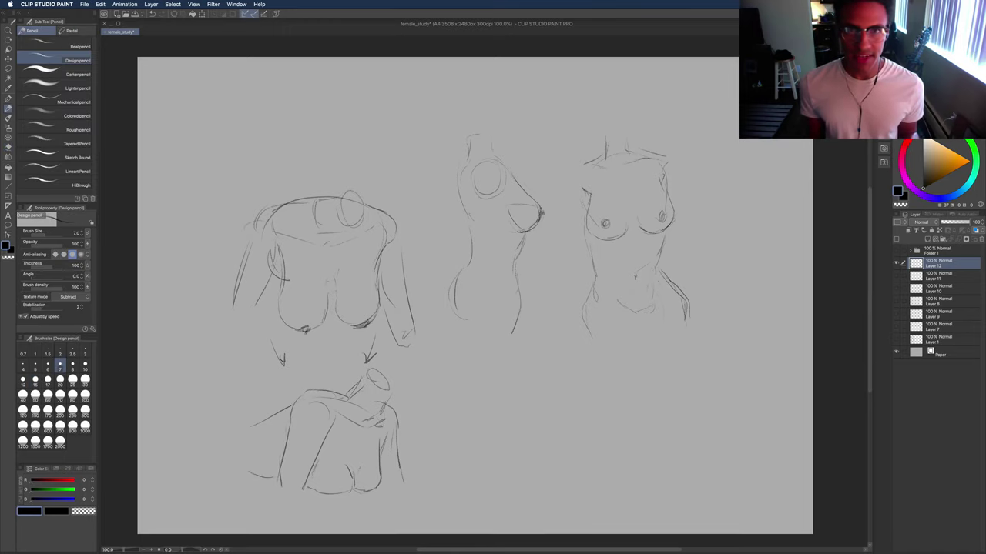
pyautogui.moveTo(248, 427); pyautogui.dragTo(204, 417)
pyautogui.moveTo(245, 432); pyautogui.dragTo(223, 436)
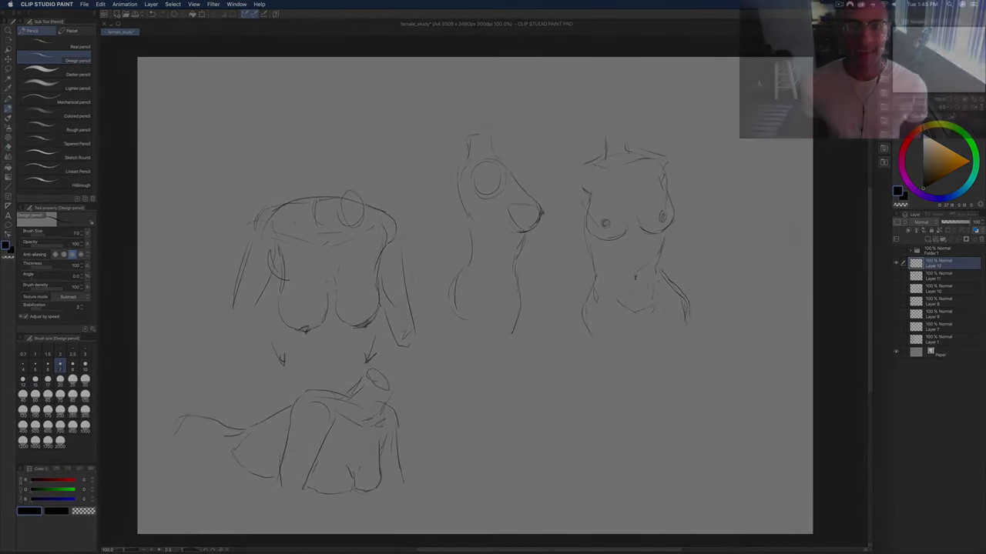